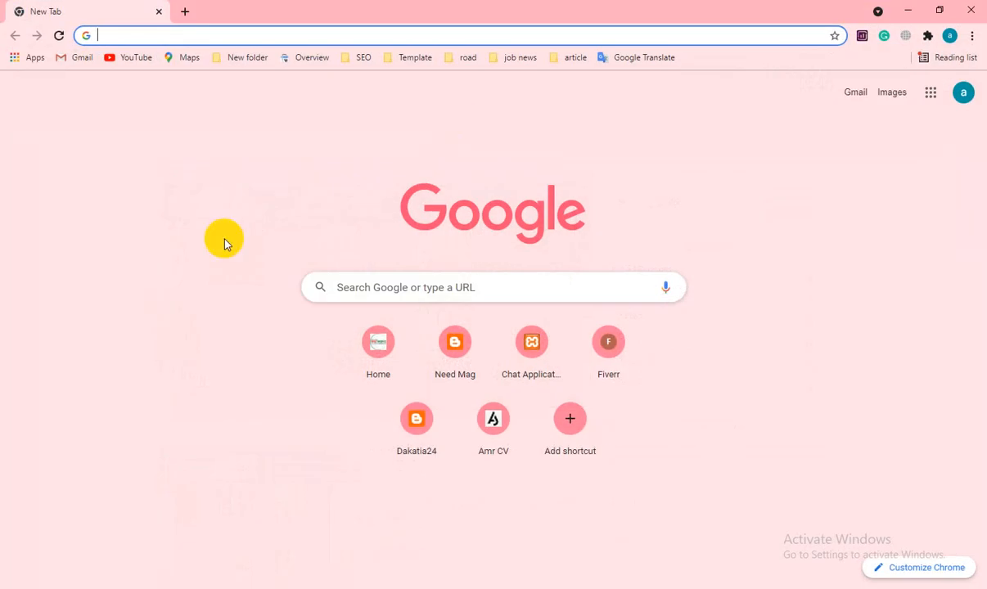
Search Google for "search console" and open the Google Search Console dashboard.
{"action": "type", "text": "sear"}
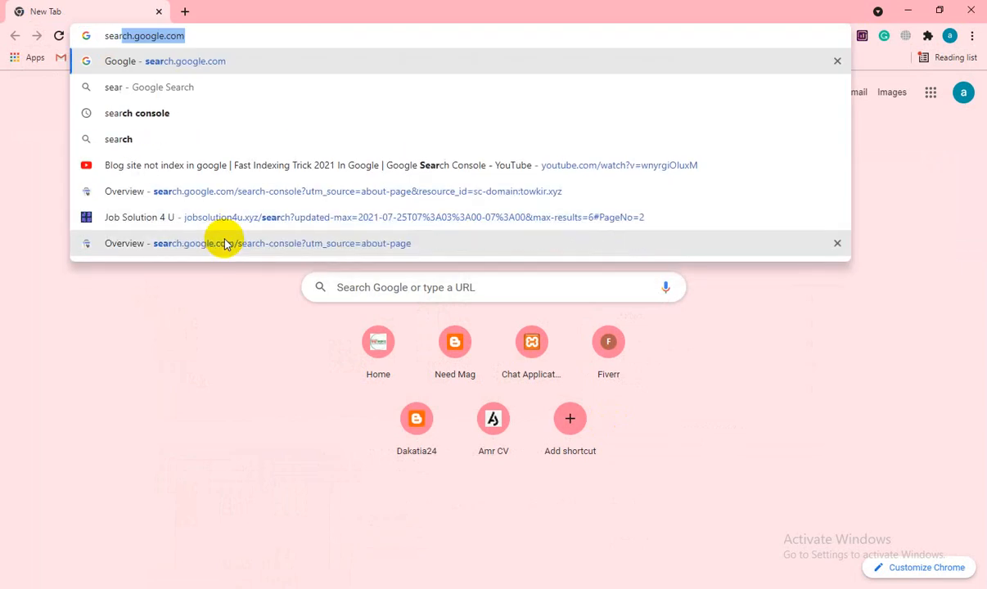
{"action": "type", "text": "ch"}
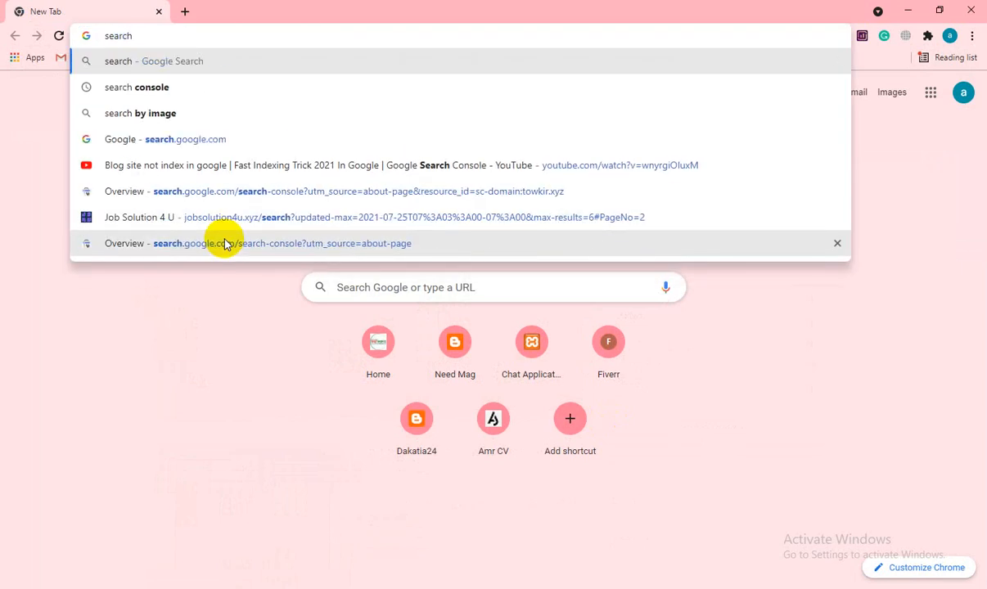
{"action": "key", "text": "Down"}
{"action": "key", "text": "Return"}
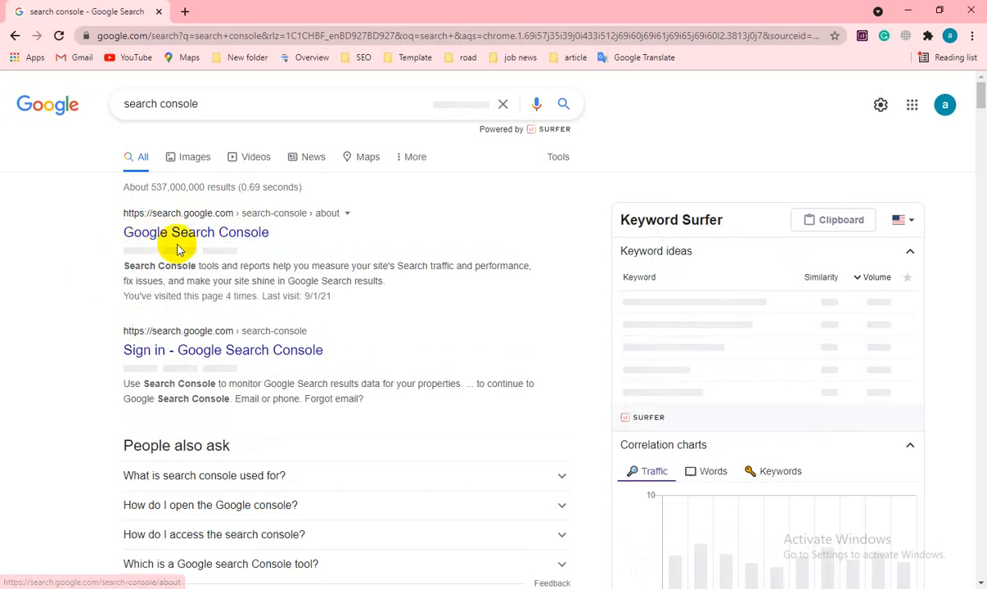
{"action": "left_click", "coordinate": [173, 234]}
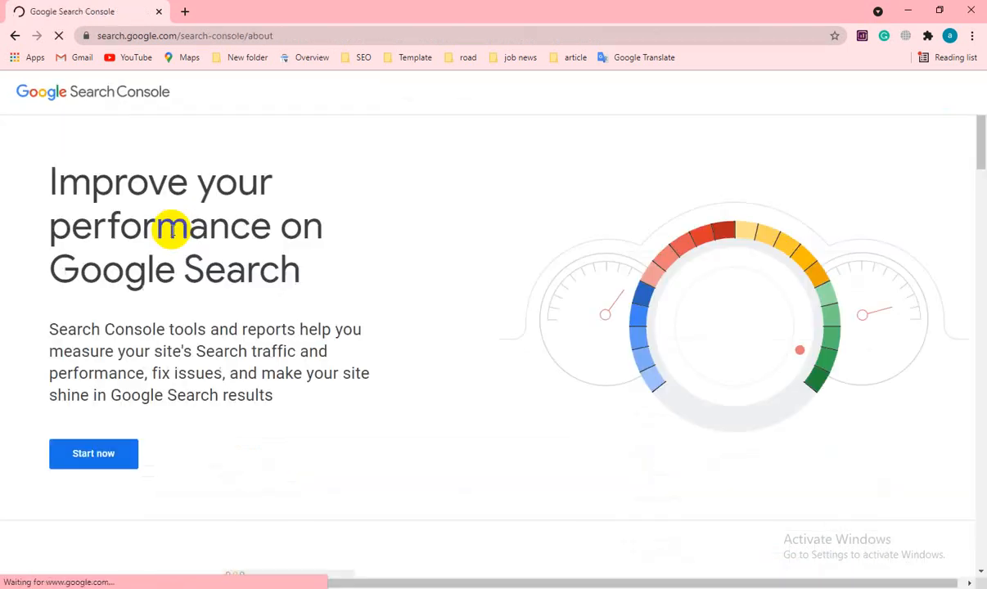
{"action": "left_click", "coordinate": [104, 456]}
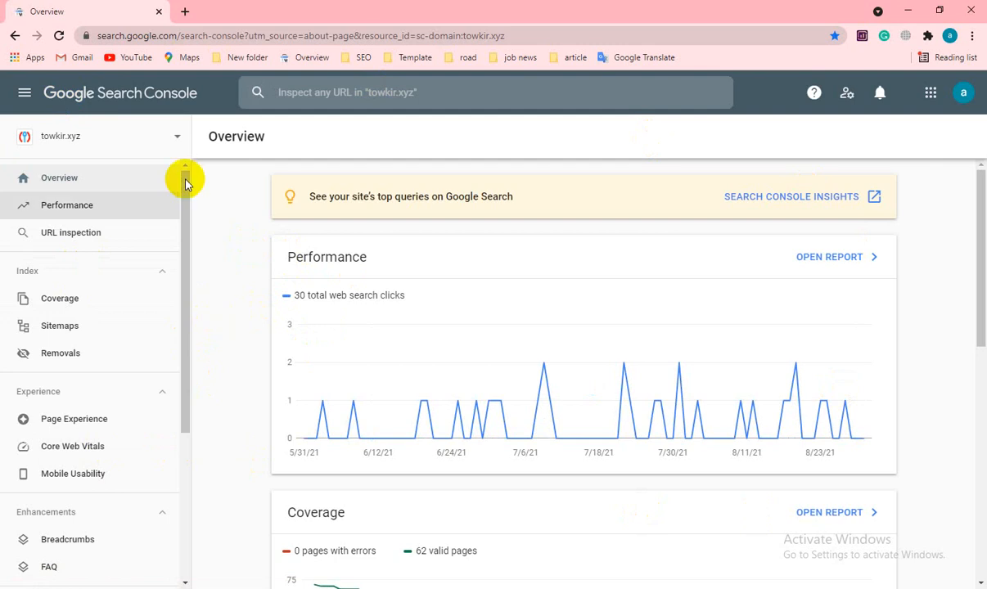
{"action": "left_click", "coordinate": [176, 139]}
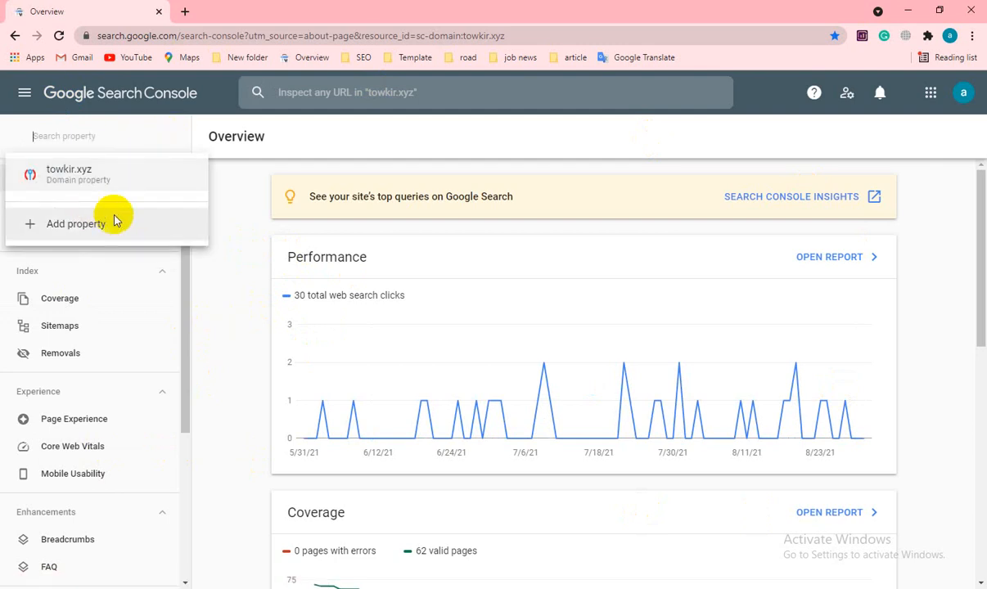
{"action": "left_click", "coordinate": [228, 290]}
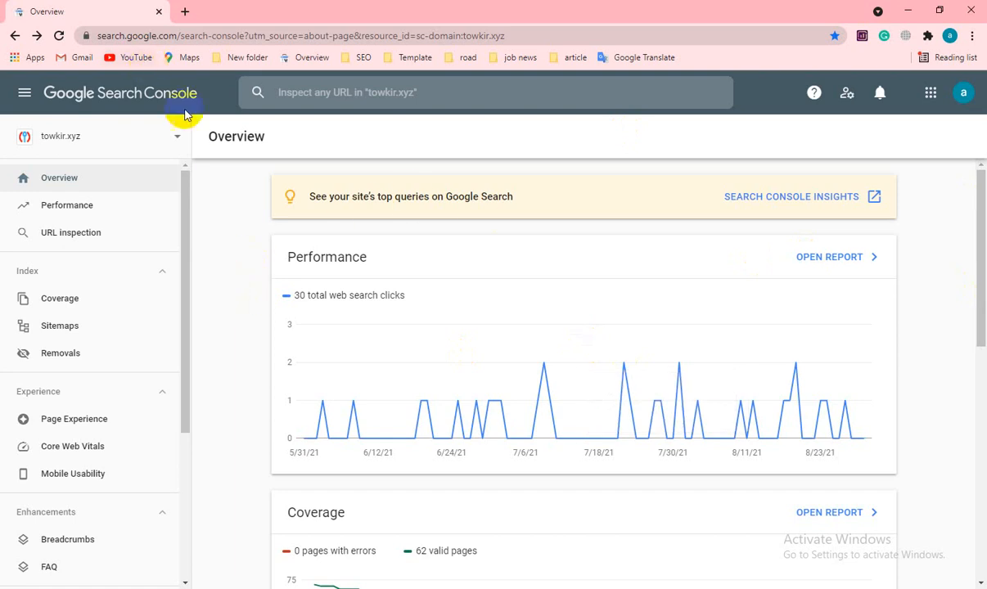
{"action": "left_click", "coordinate": [174, 137]}
{"action": "left_click", "coordinate": [75, 232]}
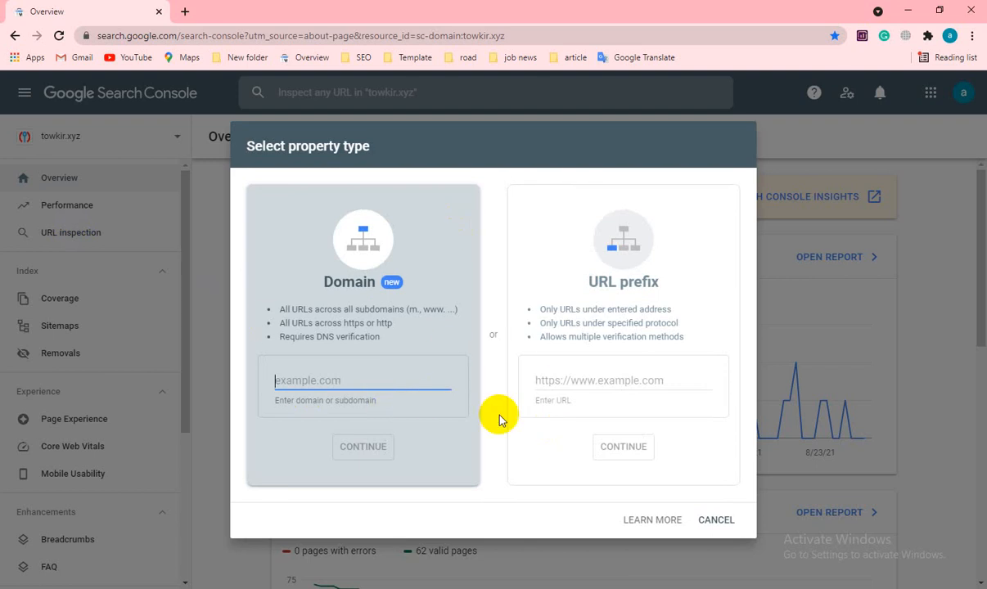
{"action": "left_click", "coordinate": [716, 519]}
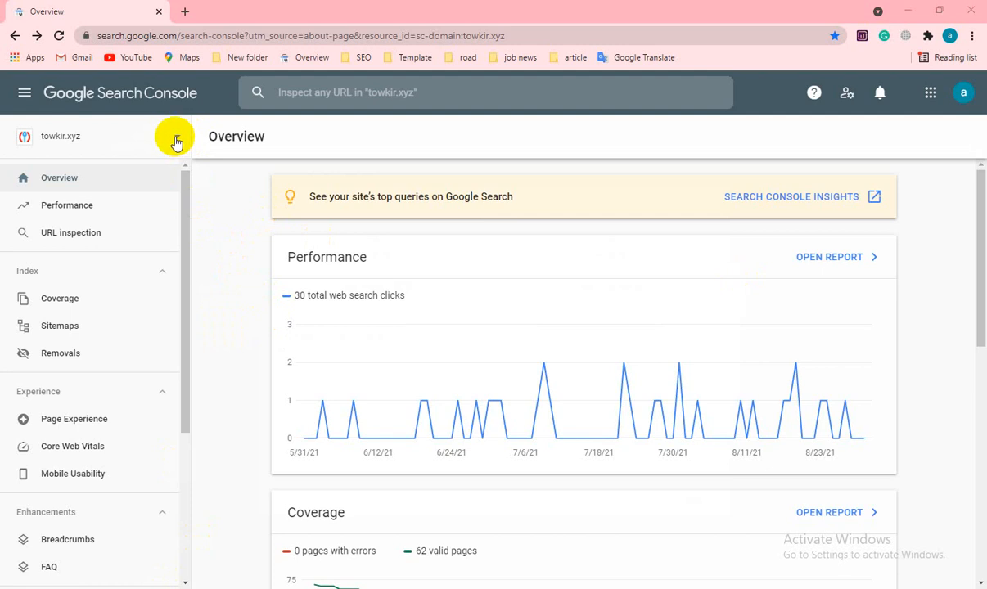
Bring up the property type selection for adding a new property, with the Domain entry active.
{"action": "left_click", "coordinate": [176, 141]}
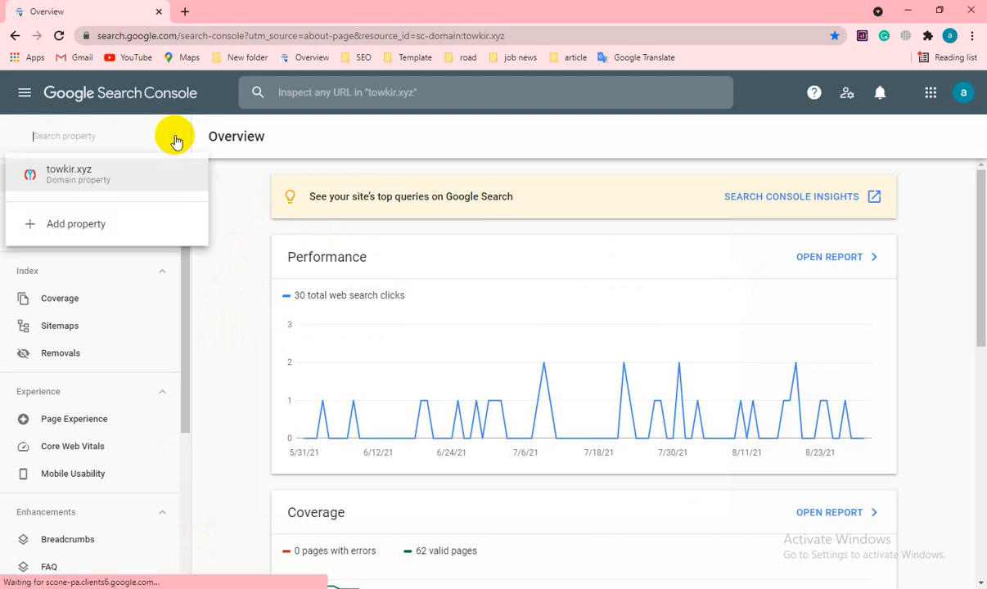
{"action": "left_click", "coordinate": [81, 228]}
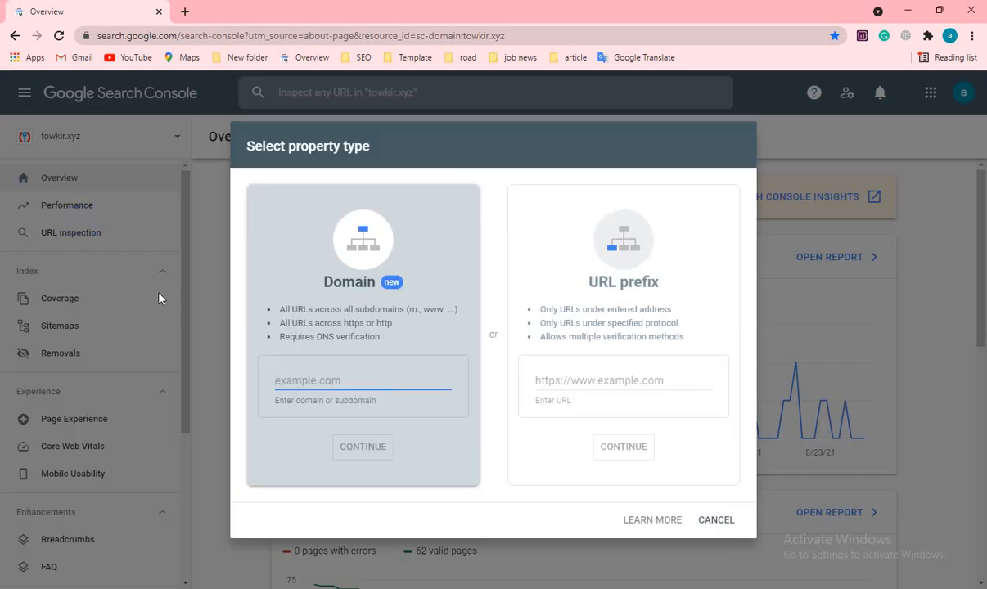
{"action": "left_click", "coordinate": [389, 367]}
Create a new text document on the desktop and open it in Notepad.
{"action": "left_click", "coordinate": [907, 11]}
{"action": "left_click", "coordinate": [907, 11]}
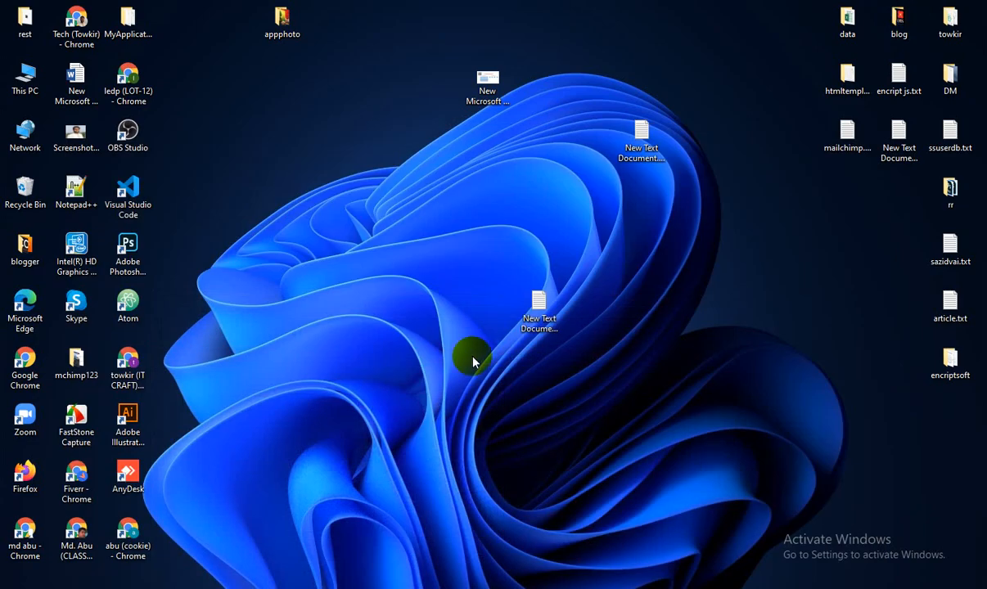
{"action": "left_click_drag", "start_coordinate": [539, 298], "coordinate": [440, 192]}
{"action": "right_click", "coordinate": [551, 403]}
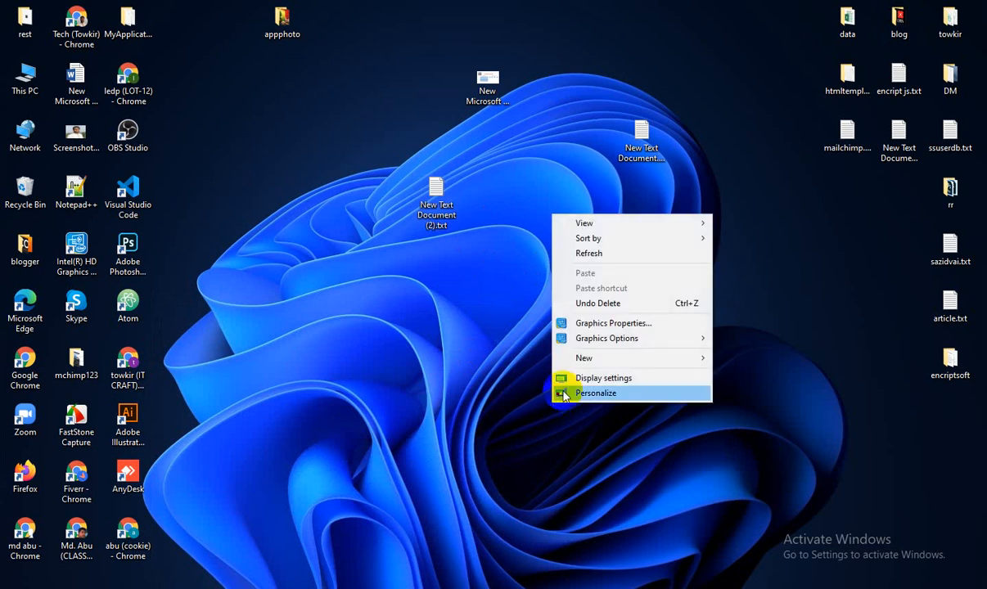
{"action": "mouse_move", "coordinate": [591, 361]}
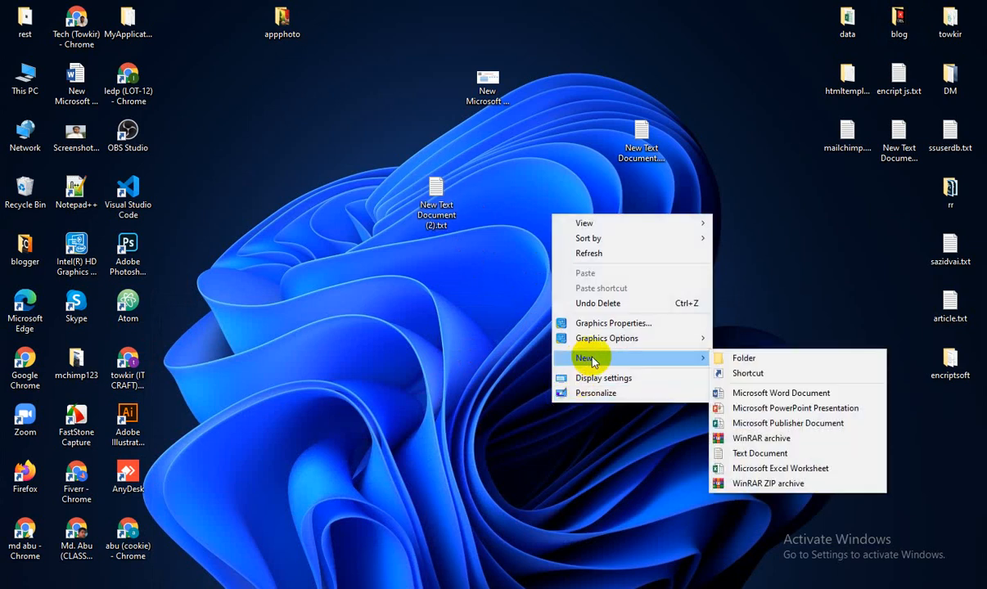
{"action": "left_click", "coordinate": [737, 453]}
{"action": "left_click", "coordinate": [546, 416]}
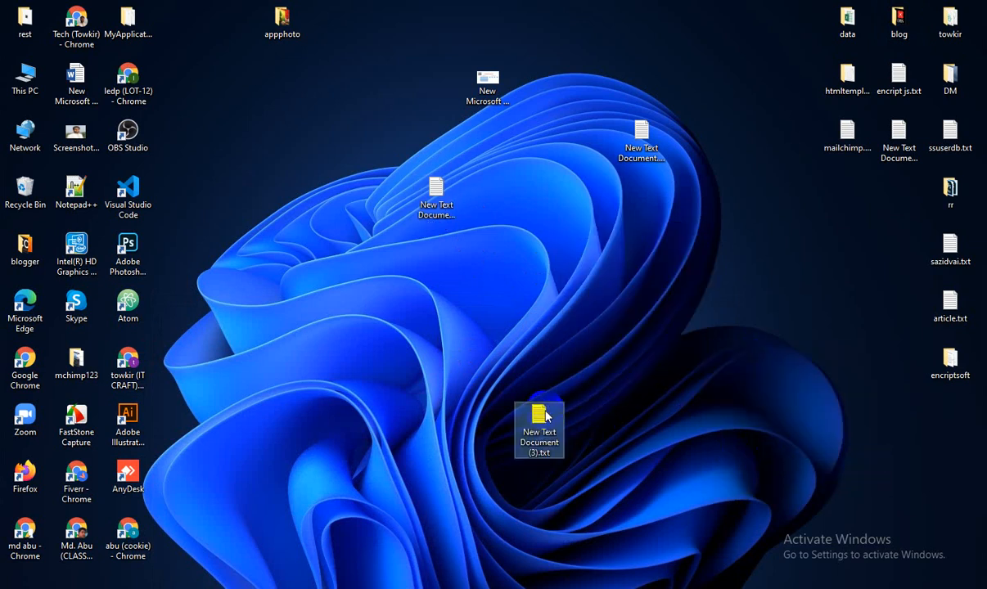
{"action": "double_click", "coordinate": [545, 415]}
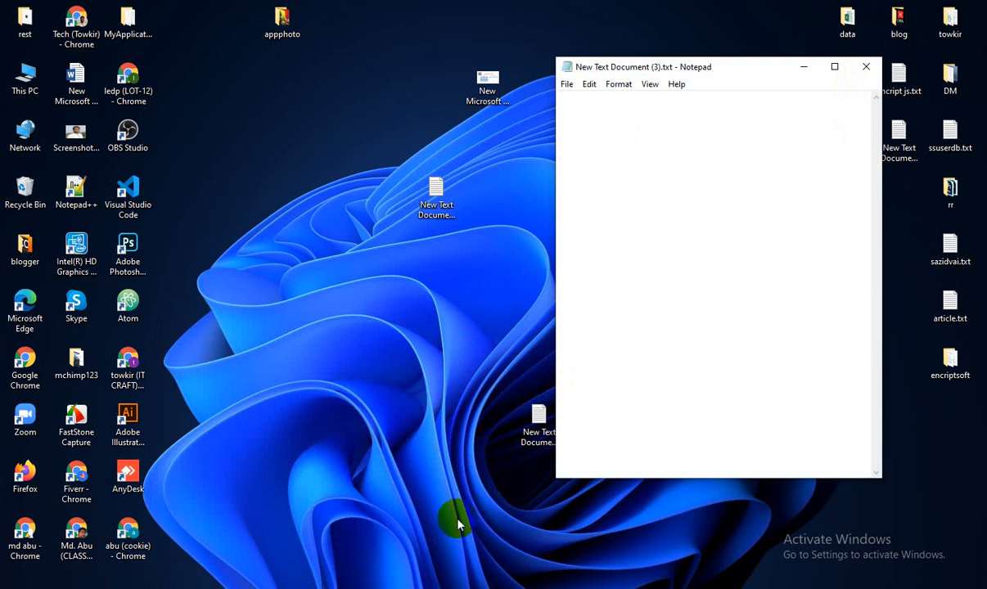
Bring the blank note in front of Search Console and write towkir.info and sayed.towkir.info in it on separate lines.
{"action": "key", "text": "alt+Tab"}
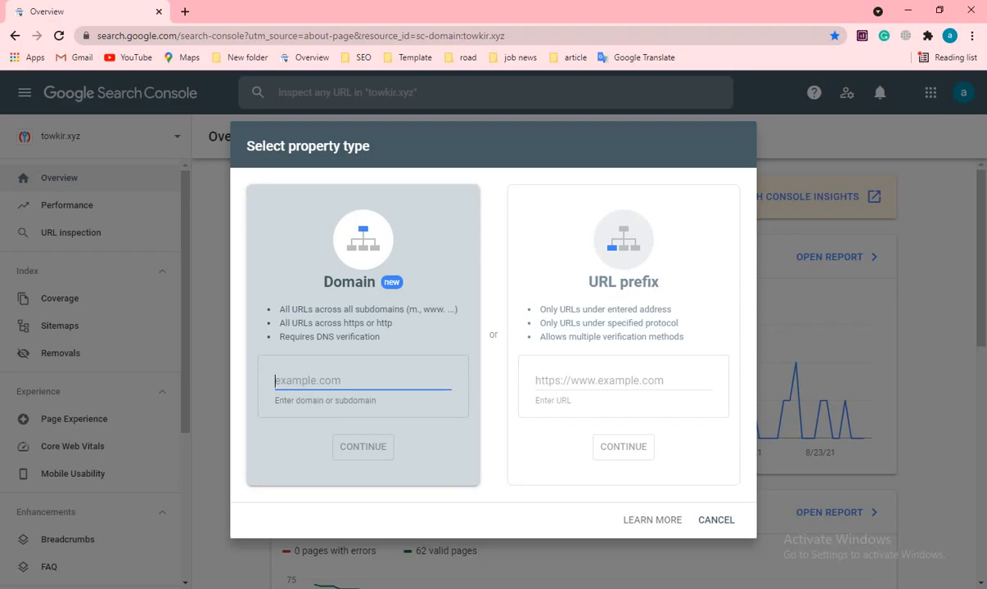
{"action": "key", "text": "alt+Tab"}
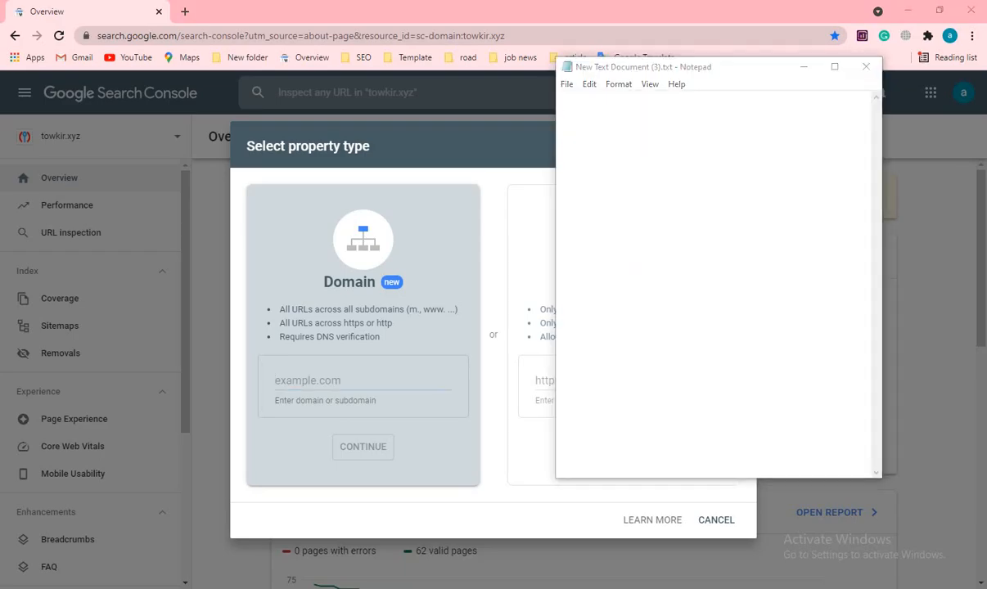
{"action": "left_click", "coordinate": [416, 373]}
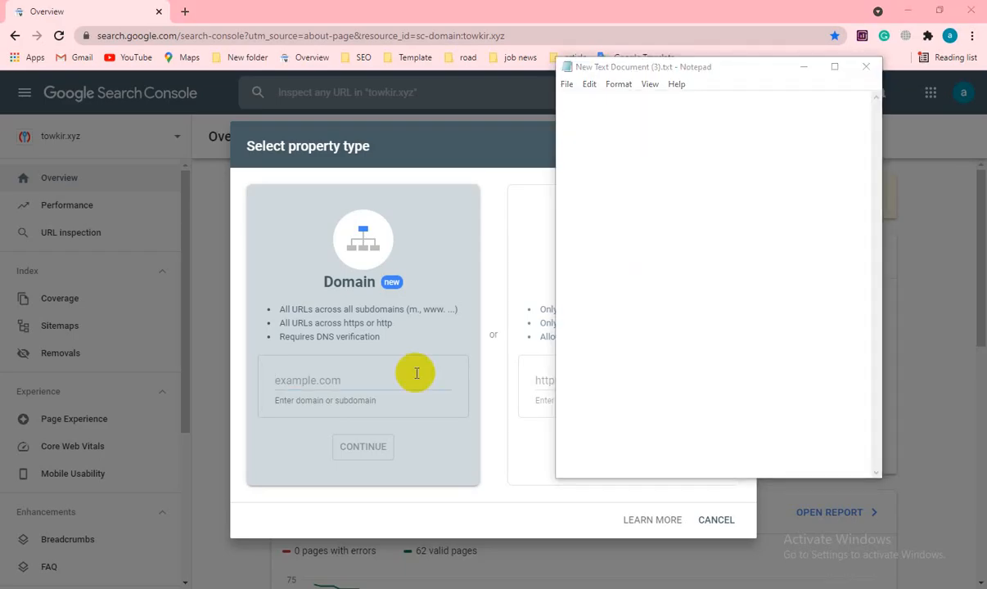
{"action": "left_click", "coordinate": [572, 121]}
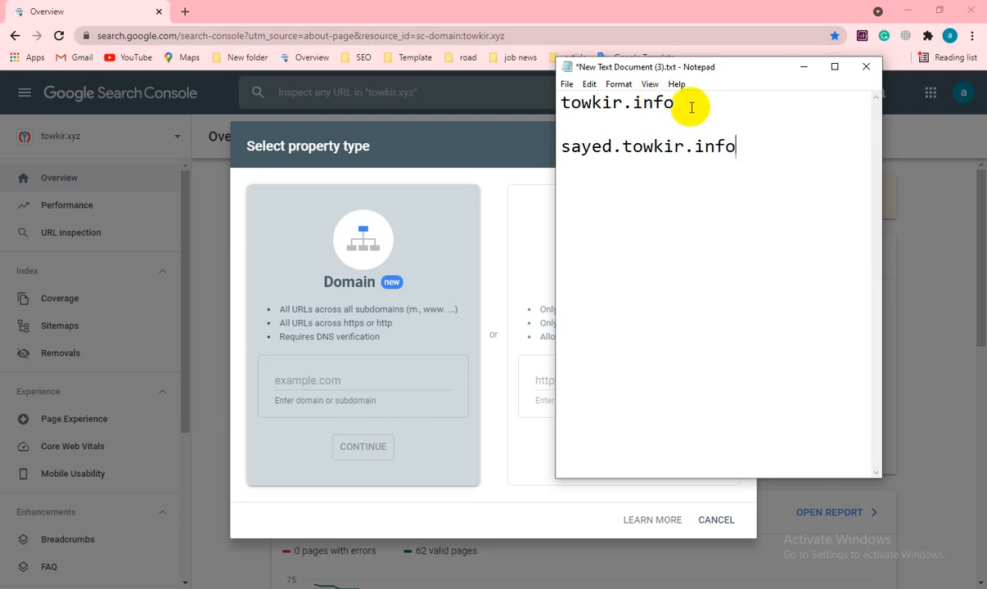
Highlight the domain and the subdomain in the note to compare them with the property types, and dismiss the note and dialog.
{"action": "left_click_drag", "start_coordinate": [690, 105], "coordinate": [568, 109]}
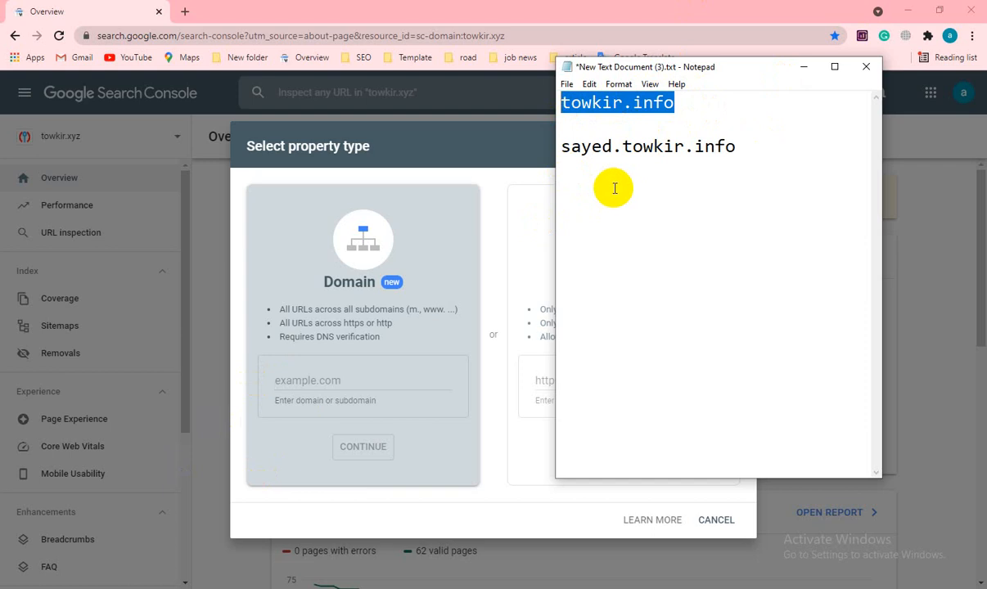
{"action": "left_click_drag", "start_coordinate": [563, 148], "coordinate": [703, 150]}
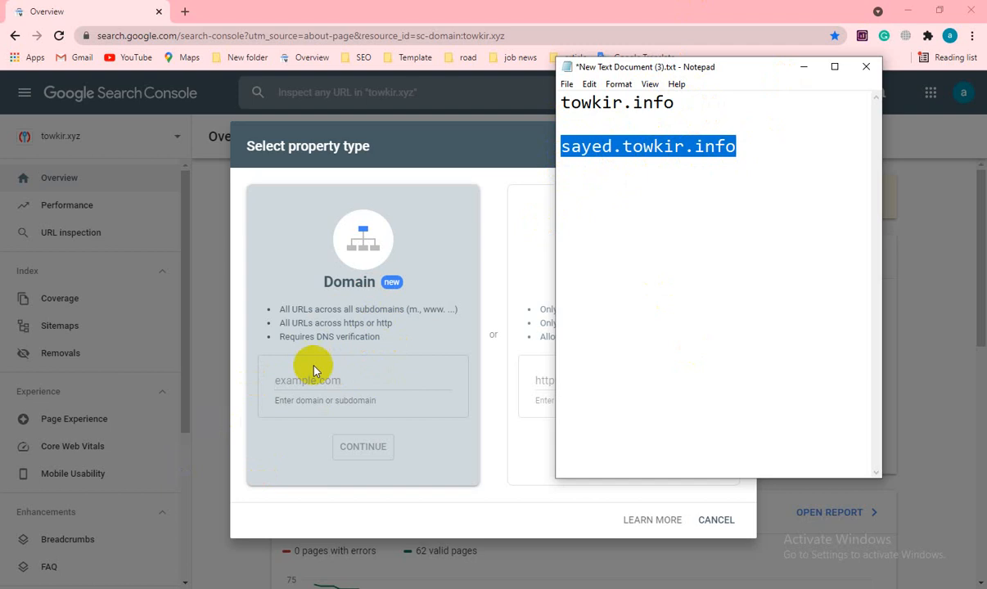
{"action": "left_click_drag", "start_coordinate": [751, 77], "coordinate": [315, 139]}
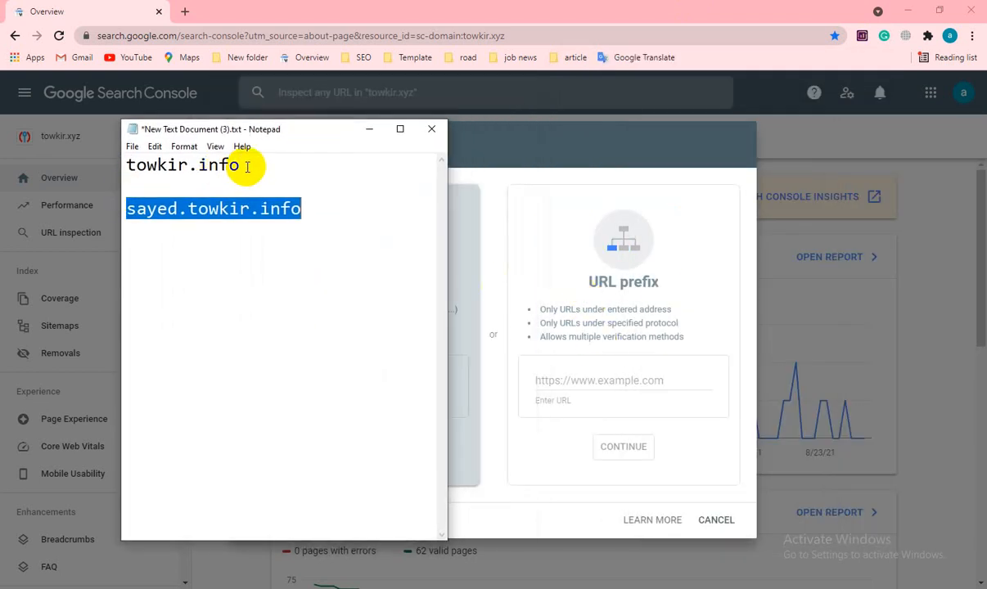
{"action": "left_click_drag", "start_coordinate": [243, 164], "coordinate": [133, 166]}
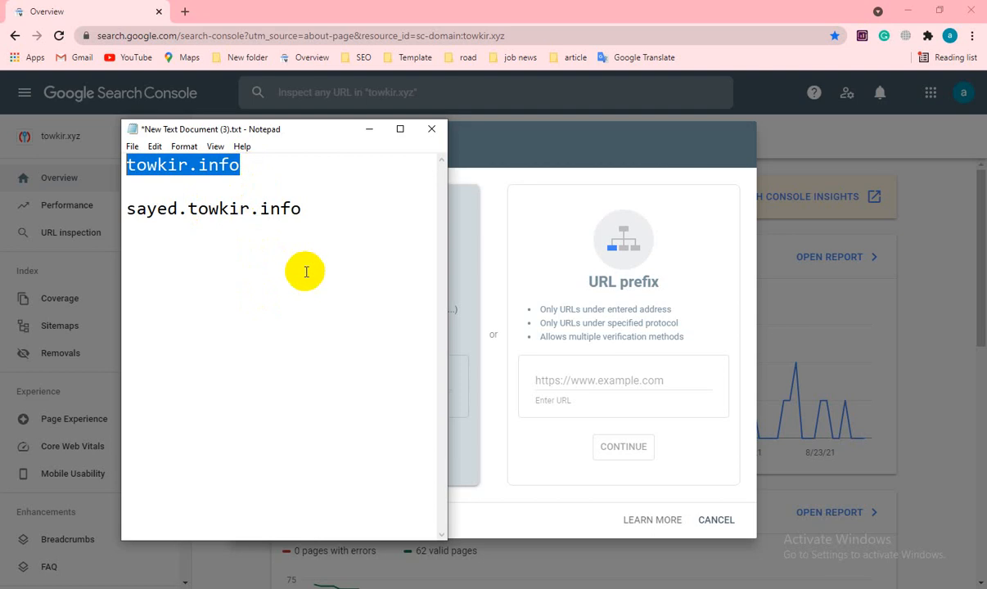
{"action": "left_click", "coordinate": [369, 131]}
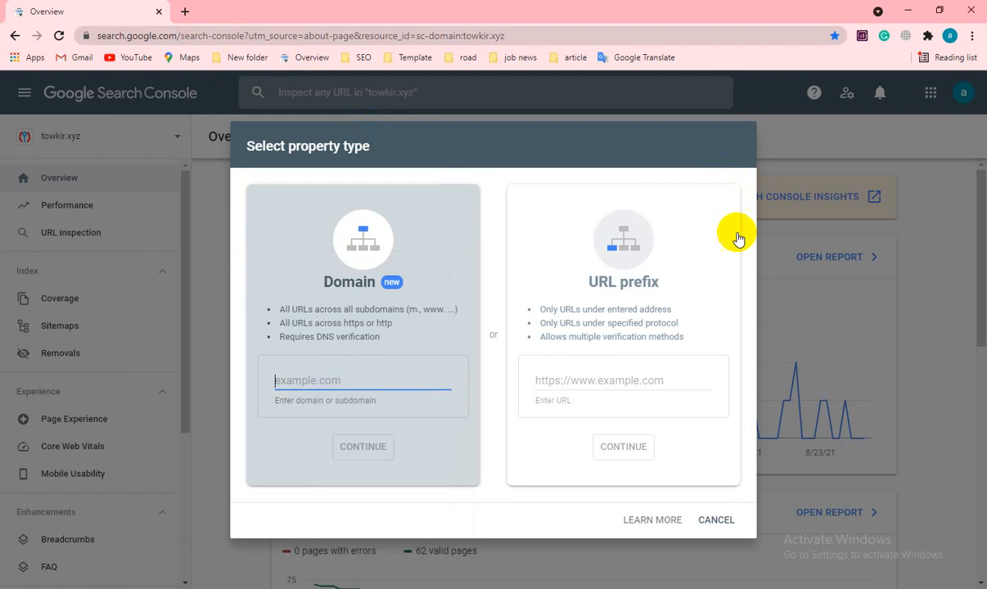
{"action": "left_click", "coordinate": [716, 520]}
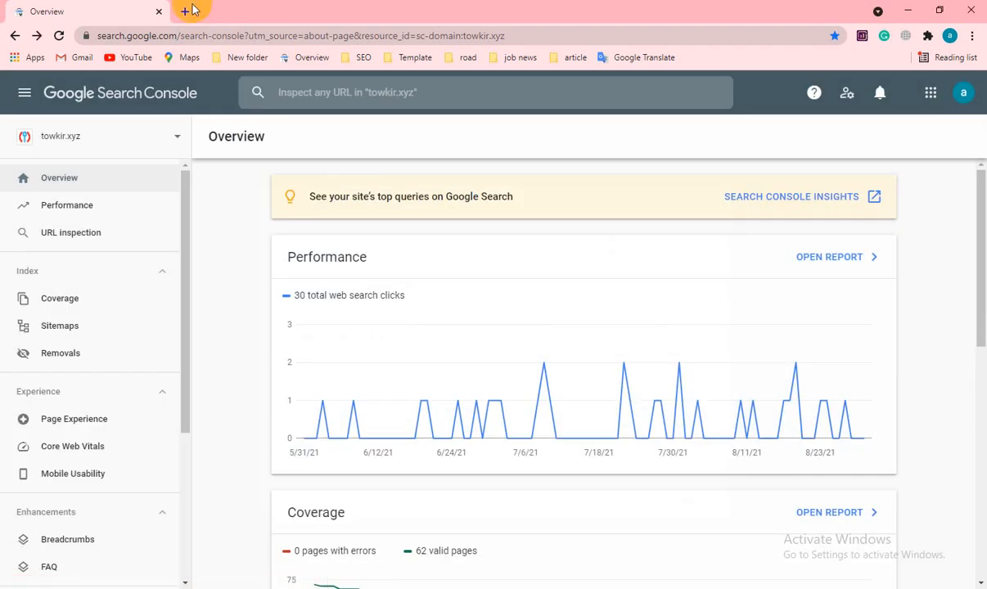
Open a blank browser tab and start adding a new property again in Search Console.
{"action": "left_click", "coordinate": [189, 11]}
{"action": "left_click", "coordinate": [104, 10]}
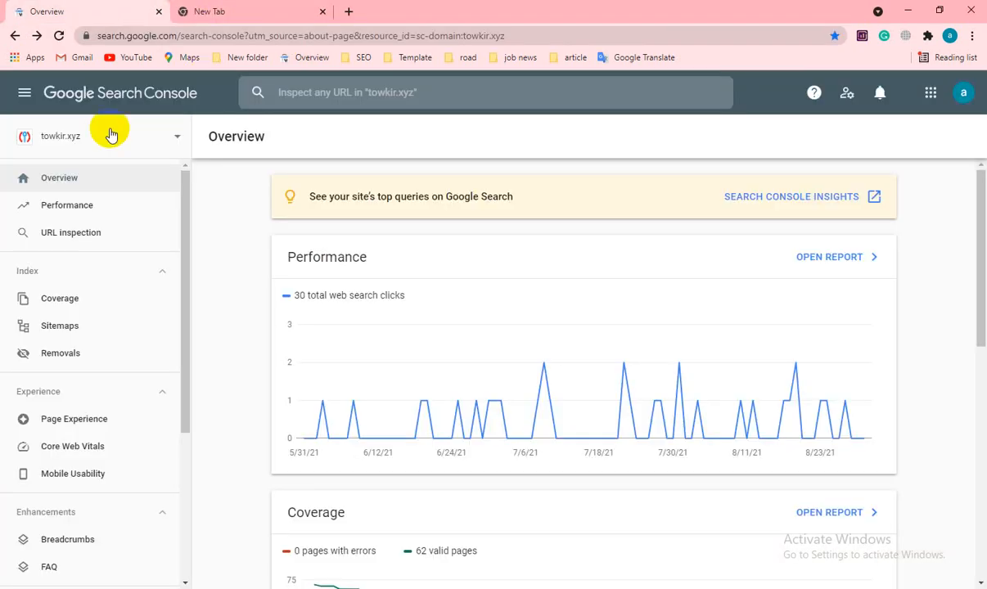
{"action": "left_click", "coordinate": [176, 141]}
{"action": "left_click", "coordinate": [131, 230]}
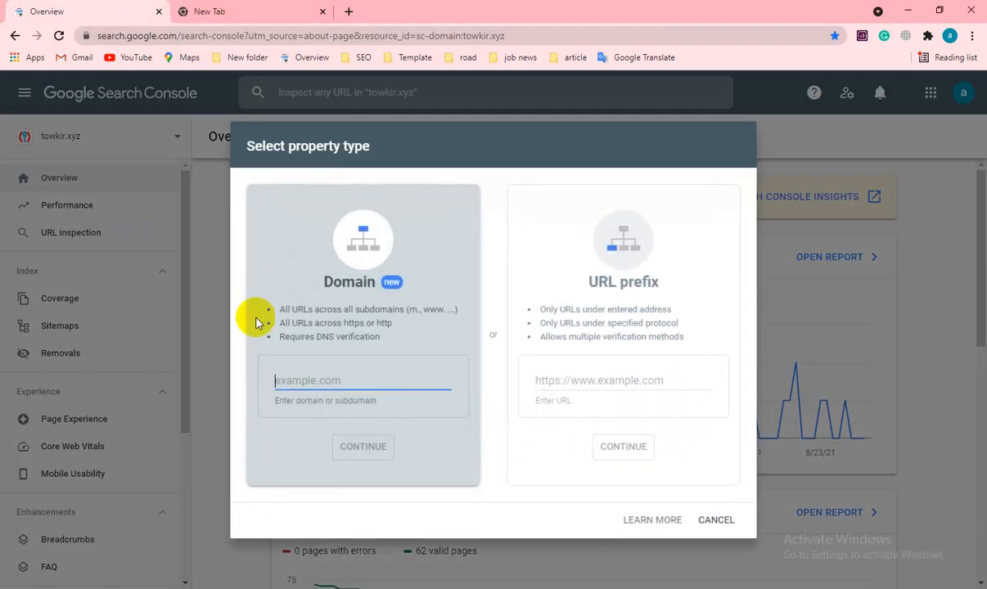
Search Google for site:towkir.info in the blank tab and look through the indexed pages.
{"action": "left_click", "coordinate": [272, 6]}
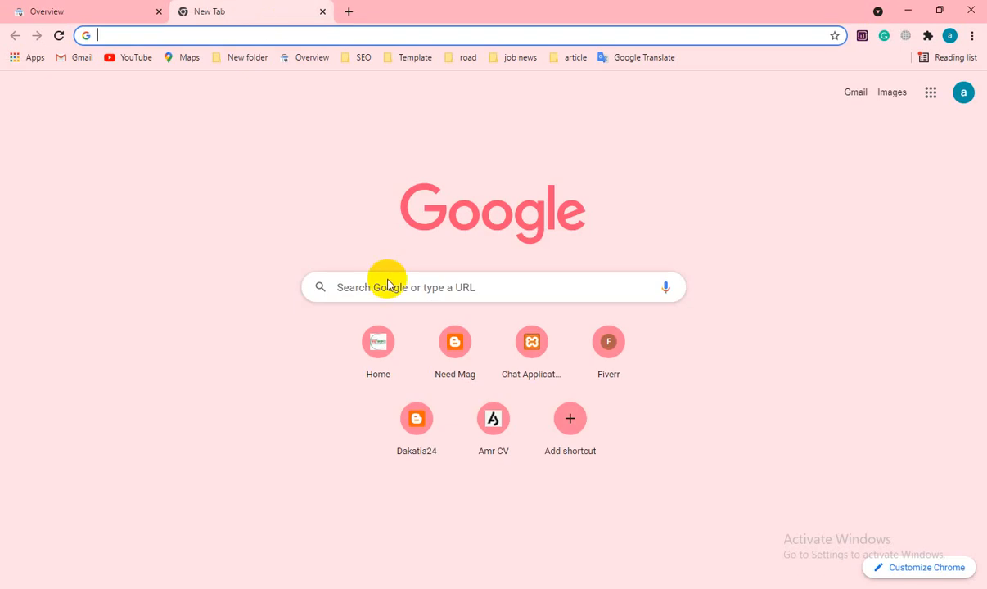
{"action": "type", "text": "site"}
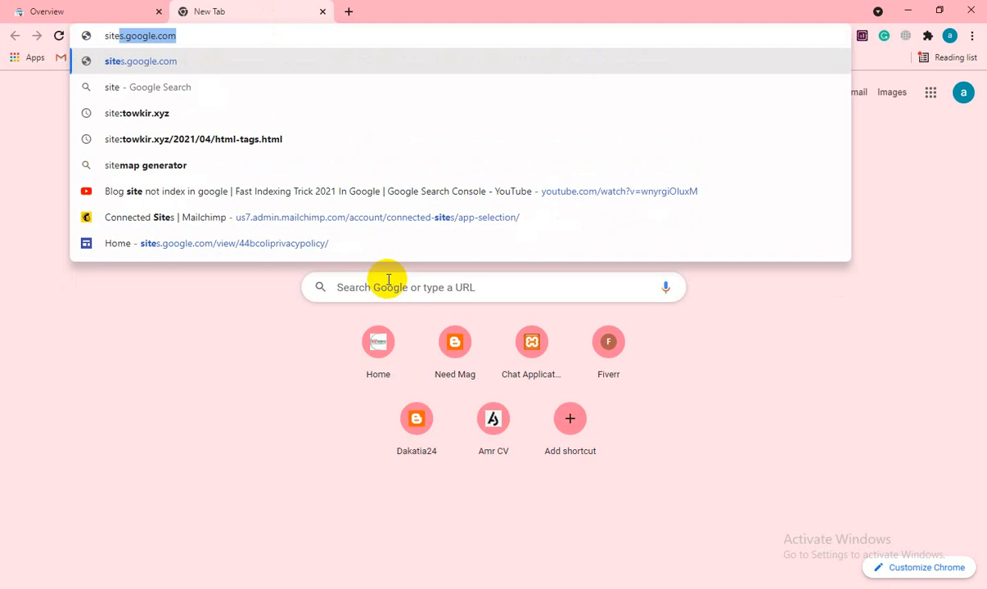
{"action": "type", "text": ":"}
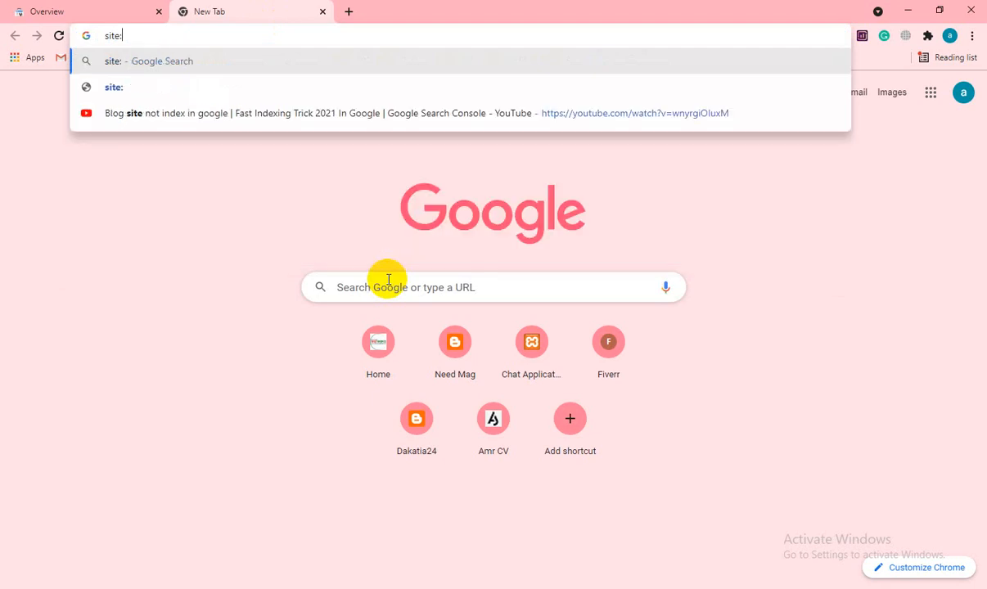
{"action": "type", "text": "towkir.info"}
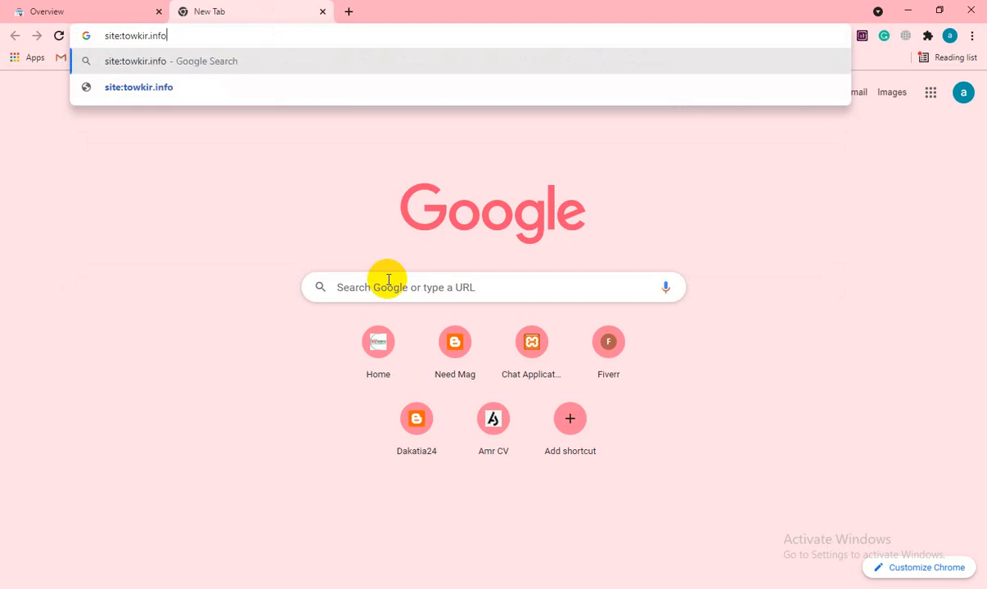
{"action": "key", "text": "Return"}
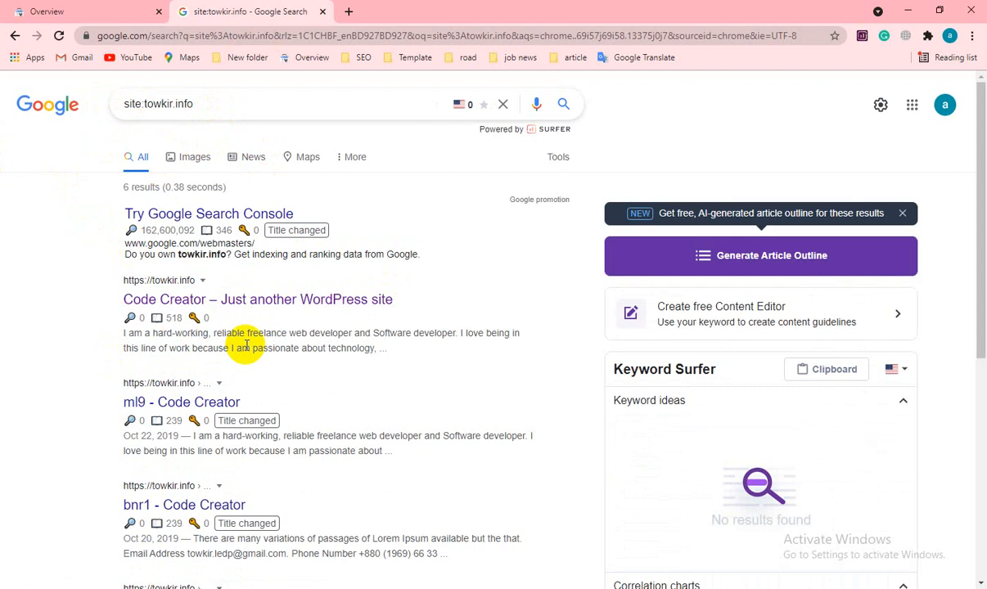
{"action": "scroll", "coordinate": [274, 490], "scroll_direction": "down", "scroll_amount": 5}
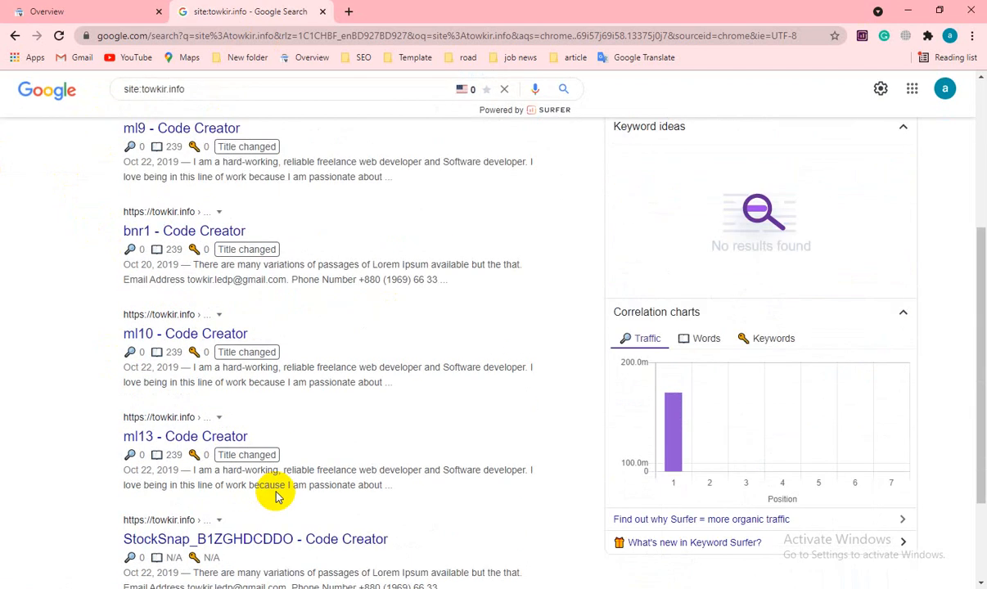
{"action": "scroll", "coordinate": [260, 432], "scroll_direction": "down", "scroll_amount": 1}
{"action": "scroll", "coordinate": [260, 432], "scroll_direction": "down", "scroll_amount": 1}
{"action": "scroll", "coordinate": [259, 469], "scroll_direction": "up", "scroll_amount": 7}
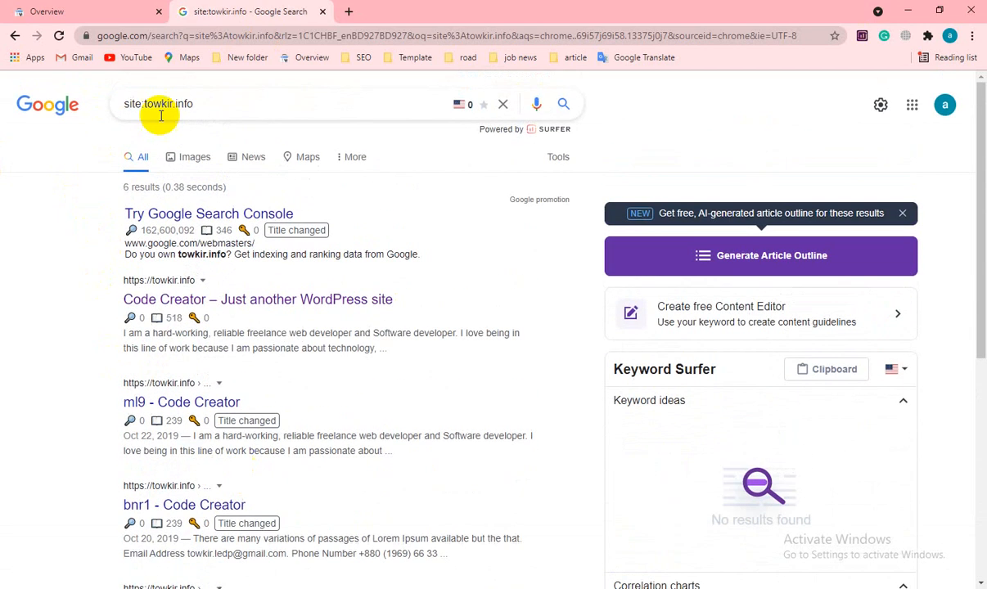
Search Google for site:towkir.xyz and look over the first indexed pages.
{"action": "left_click_drag", "start_coordinate": [175, 104], "coordinate": [232, 106]}
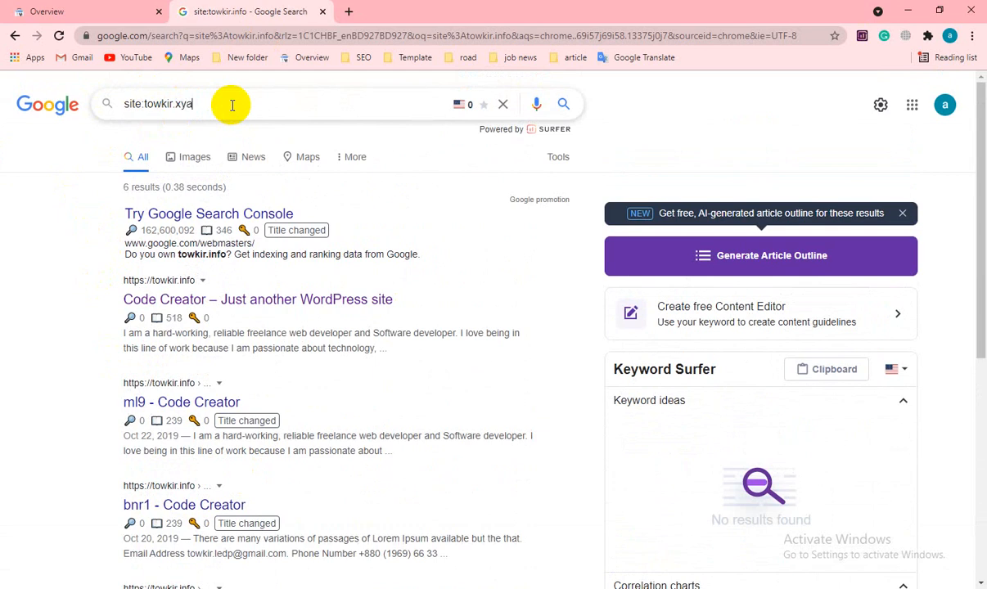
{"action": "key", "text": "Return"}
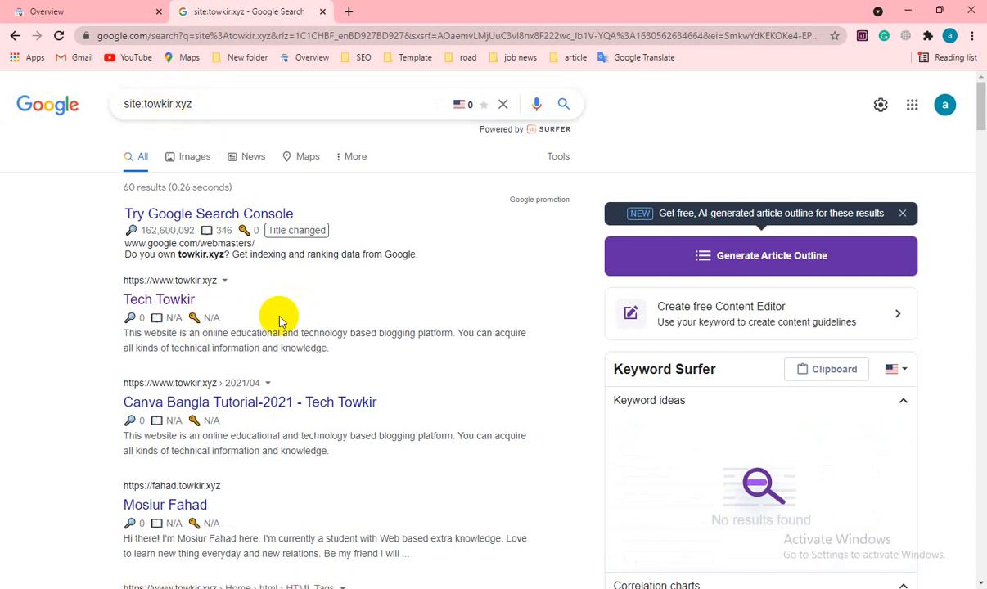
{"action": "scroll", "coordinate": [246, 384], "scroll_direction": "down", "scroll_amount": 3}
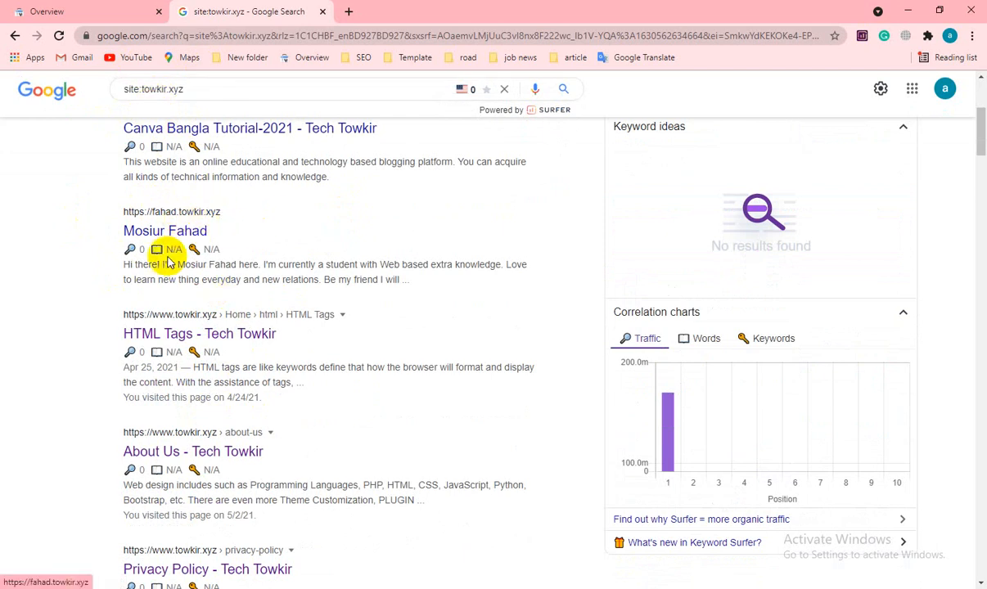
{"action": "scroll", "coordinate": [241, 264], "scroll_direction": "up", "scroll_amount": 3}
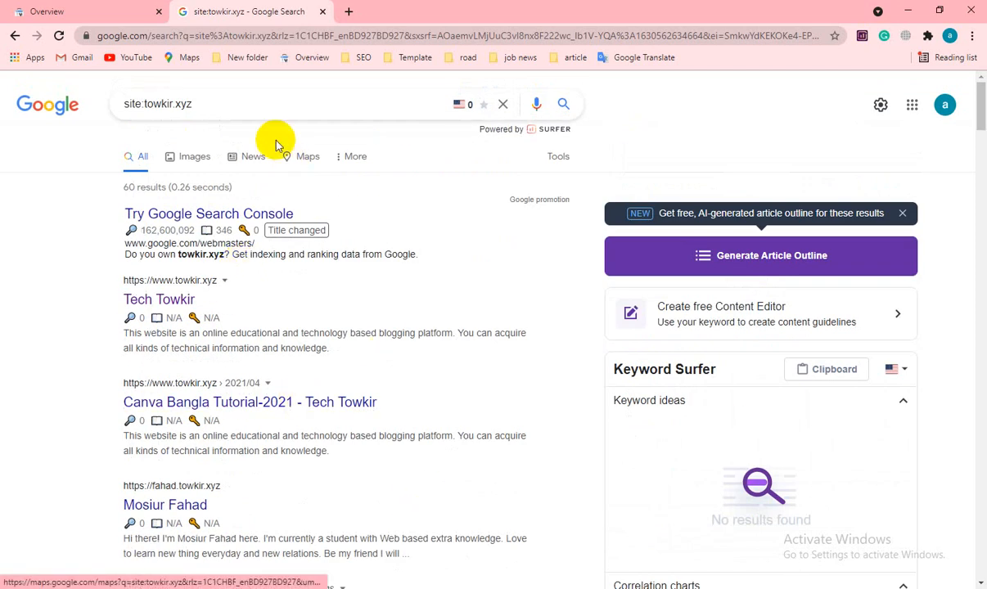
Return to Search Console, dismiss the property type dialog, view the list of existing properties and start adding a new property again.
{"action": "left_click", "coordinate": [77, 9]}
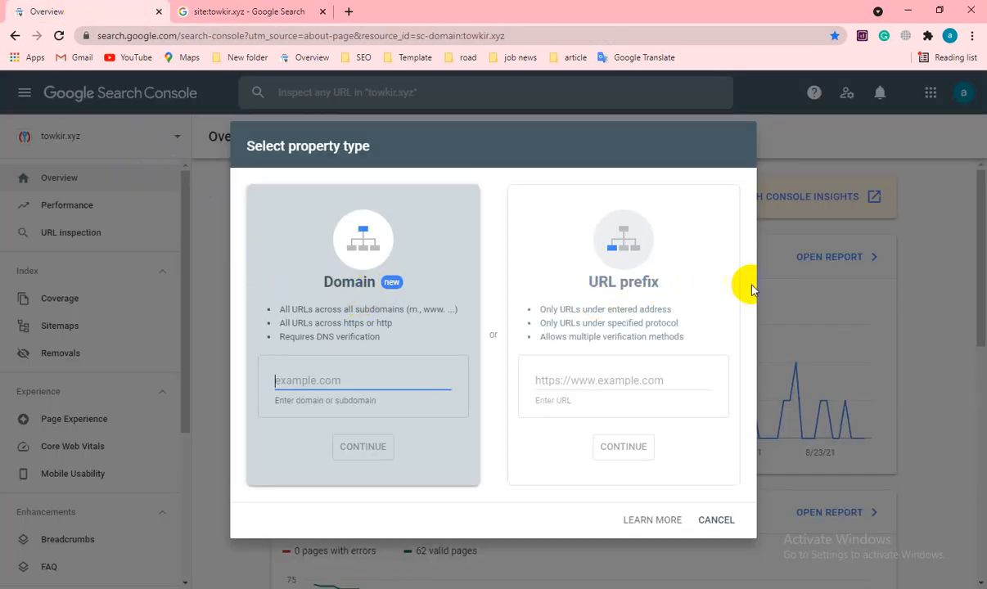
{"action": "left_click", "coordinate": [201, 189]}
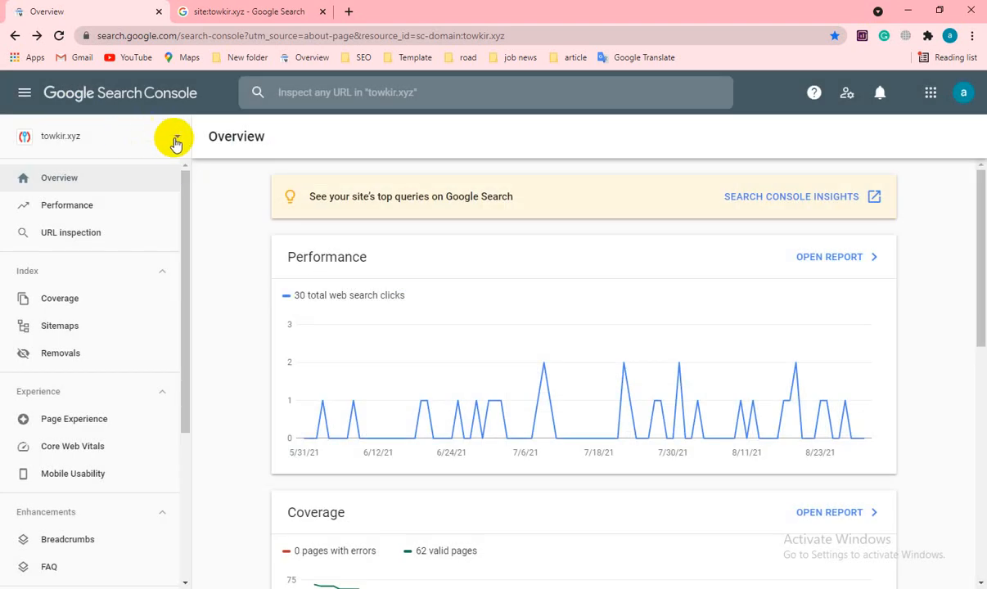
{"action": "left_click", "coordinate": [178, 141]}
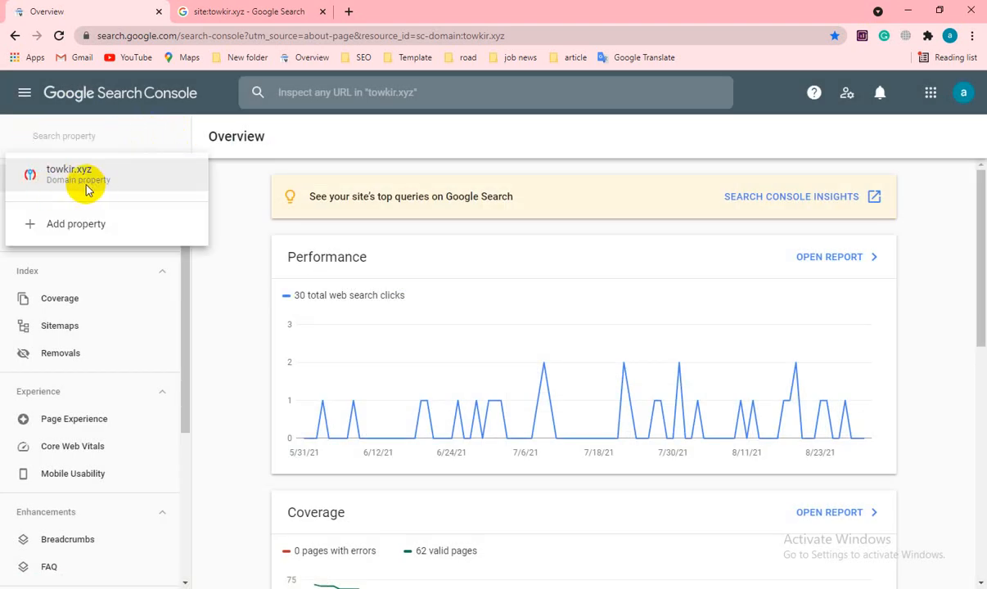
{"action": "left_click", "coordinate": [234, 208]}
{"action": "left_click", "coordinate": [184, 144]}
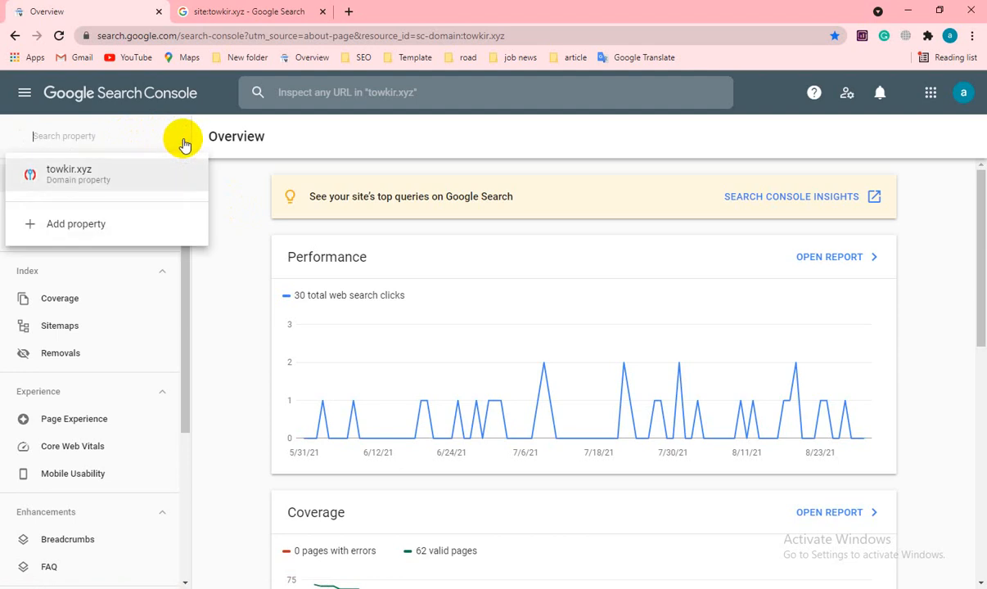
{"action": "left_click", "coordinate": [87, 222]}
Examine the Google results for towkir.xyz to see which of its pages and subdomains are indexed.
{"action": "left_click", "coordinate": [305, 14]}
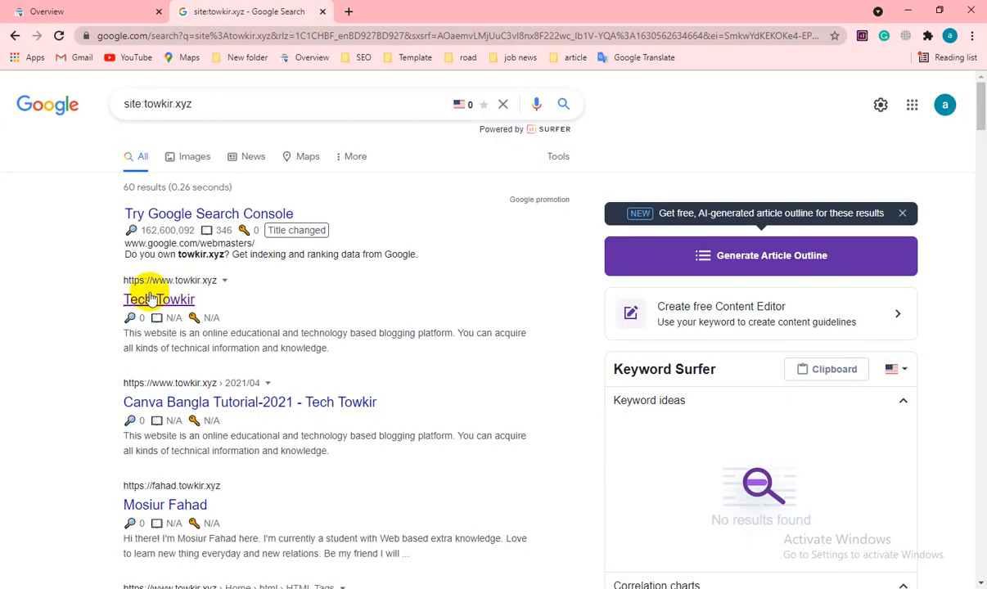
{"action": "scroll", "coordinate": [204, 407], "scroll_direction": "down", "scroll_amount": 1}
{"action": "scroll", "coordinate": [204, 401], "scroll_direction": "down", "scroll_amount": 2}
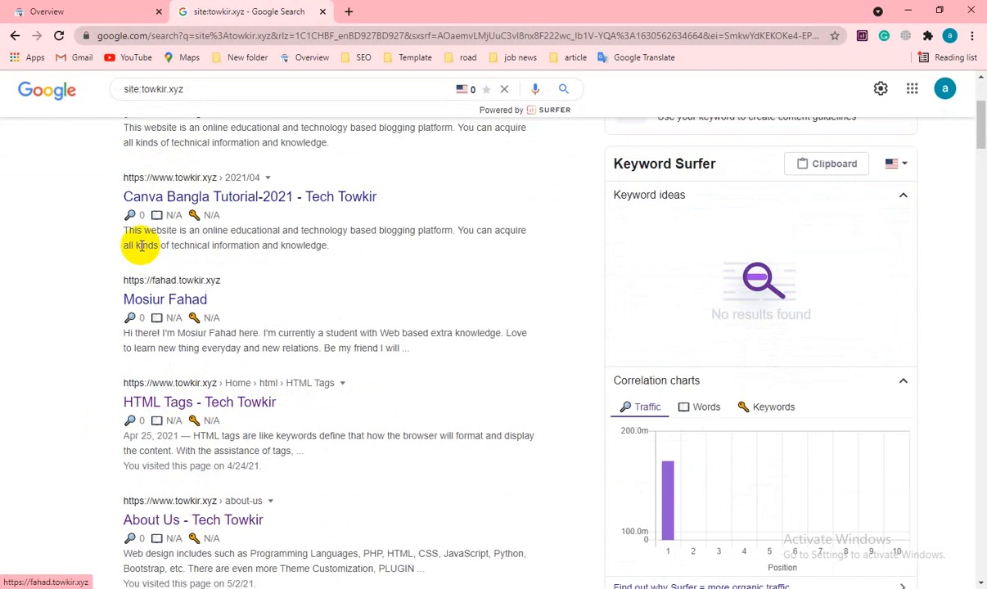
{"action": "scroll", "coordinate": [284, 333], "scroll_direction": "down", "scroll_amount": 1}
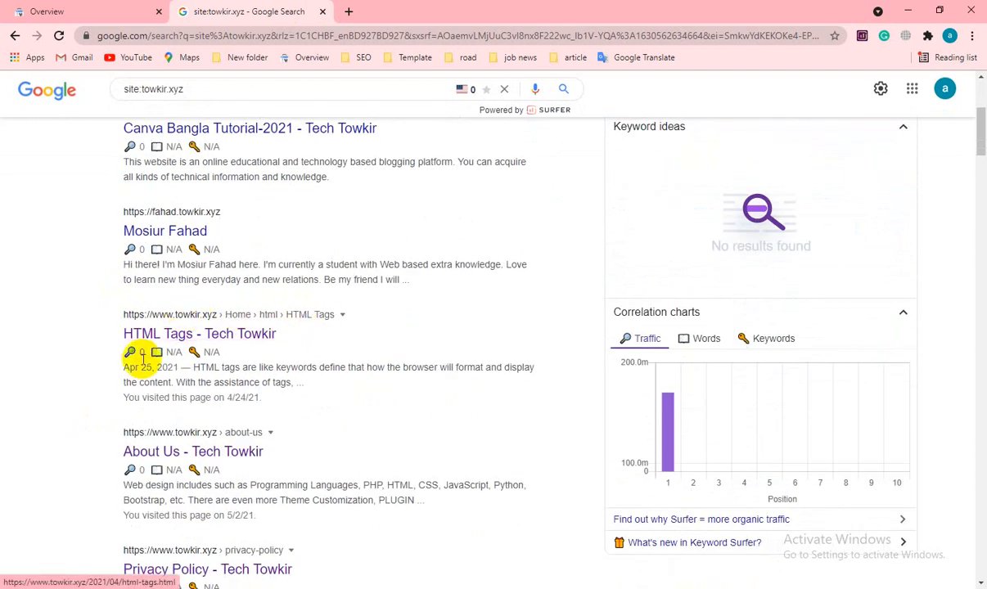
{"action": "scroll", "coordinate": [137, 352], "scroll_direction": "down", "scroll_amount": 2}
{"action": "scroll", "coordinate": [196, 433], "scroll_direction": "down", "scroll_amount": 3}
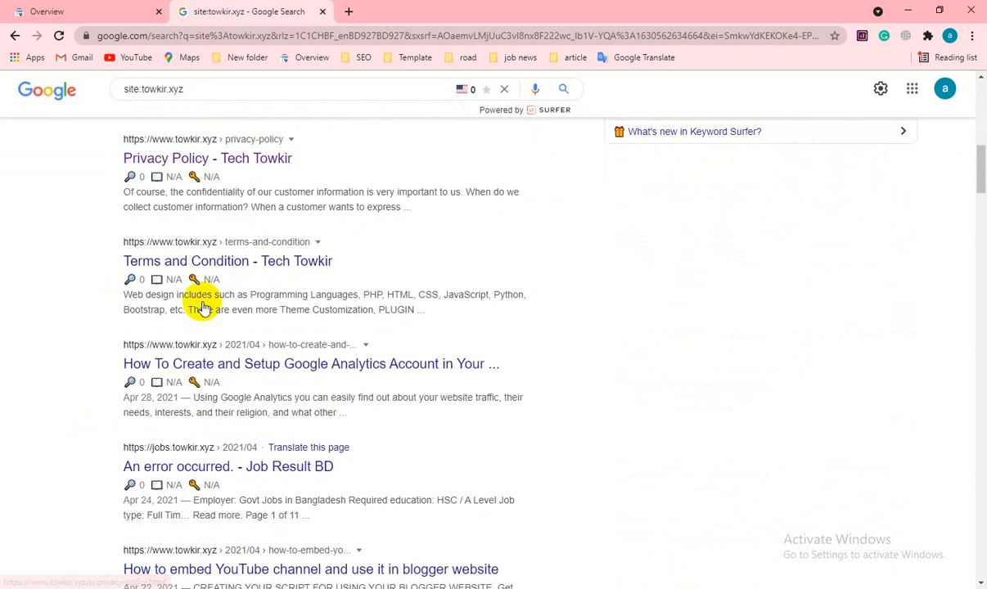
{"action": "scroll", "coordinate": [211, 380], "scroll_direction": "down", "scroll_amount": 3}
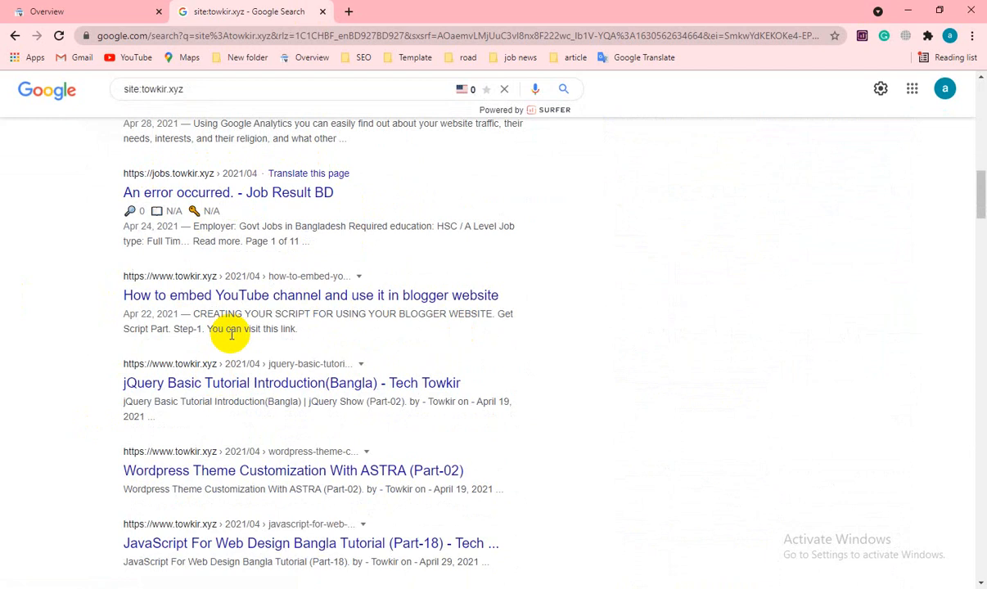
{"action": "scroll", "coordinate": [231, 339], "scroll_direction": "down", "scroll_amount": 3}
{"action": "scroll", "coordinate": [221, 366], "scroll_direction": "down", "scroll_amount": 1}
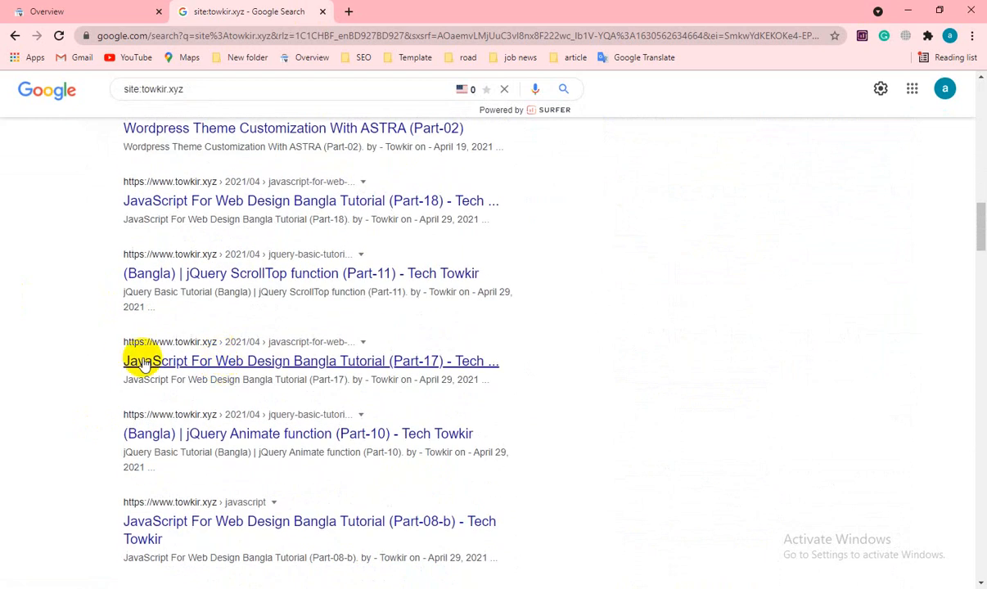
{"action": "scroll", "coordinate": [196, 400], "scroll_direction": "down", "scroll_amount": 1}
{"action": "scroll", "coordinate": [198, 399], "scroll_direction": "up", "scroll_amount": 10}
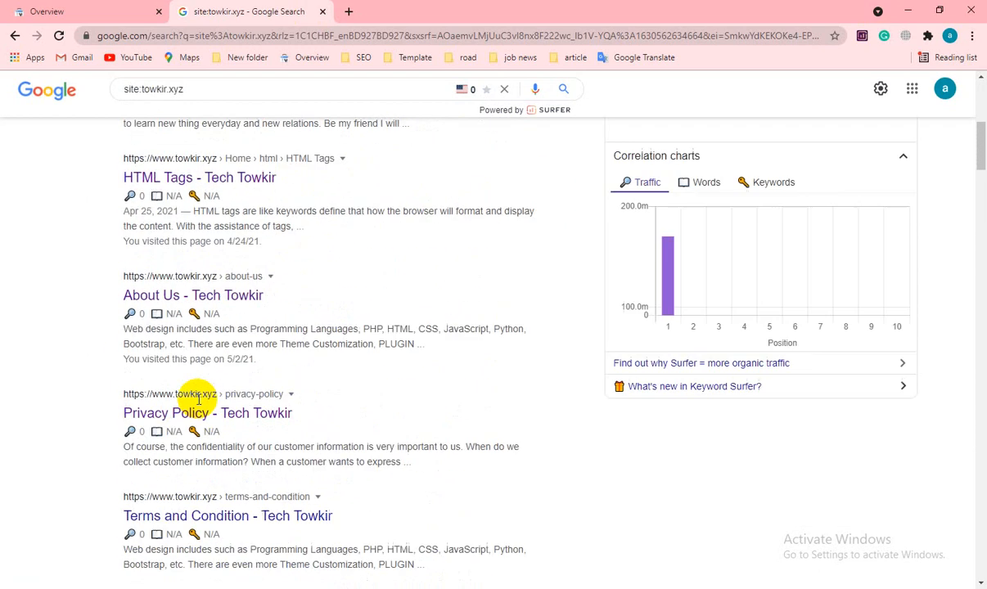
{"action": "scroll", "coordinate": [245, 376], "scroll_direction": "up", "scroll_amount": 6}
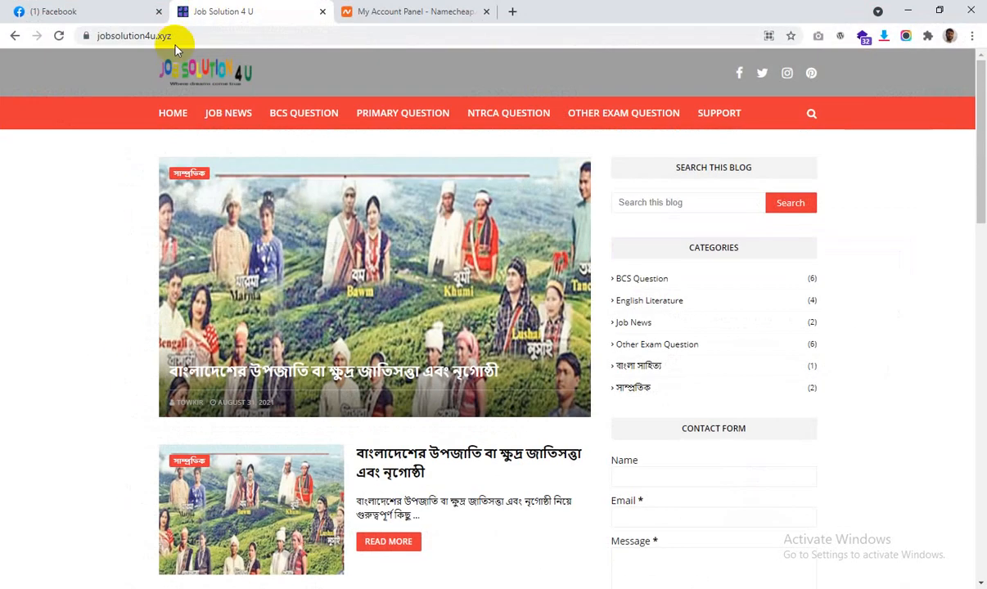
Copy the bare domain jobsolution4u.xyz from the address of the Job Solution 4 U site.
{"action": "left_click", "coordinate": [174, 35]}
{"action": "left_click_drag", "start_coordinate": [236, 36], "coordinate": [150, 36]}
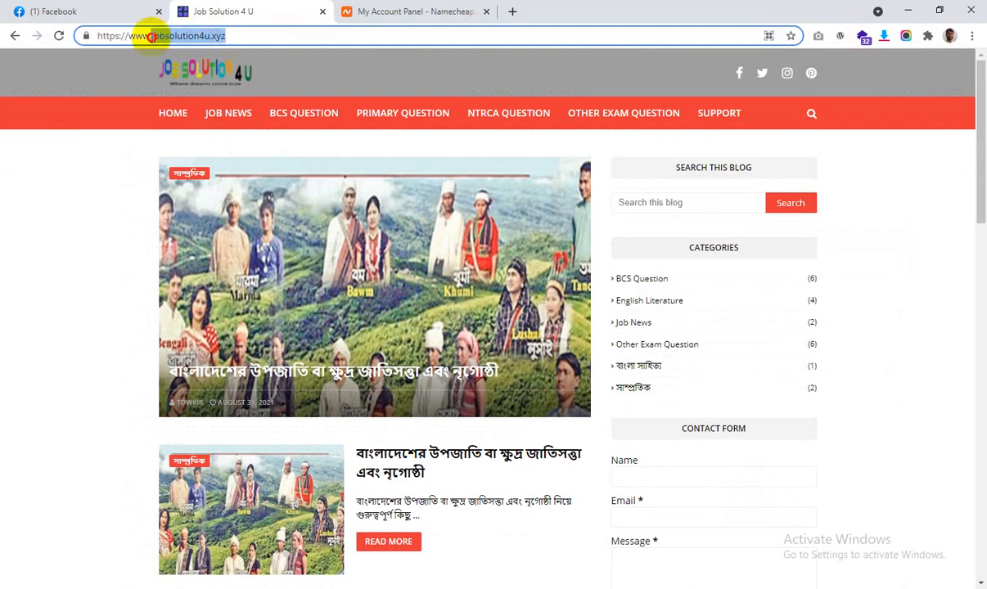
{"action": "mouse_move", "coordinate": [153, 36]}
{"action": "left_mouse_down"}
{"action": "mouse_move", "coordinate": [282, 33]}
{"action": "mouse_move", "coordinate": [149, 36]}
{"action": "left_mouse_up"}
{"action": "key", "text": "ctrl+c"}
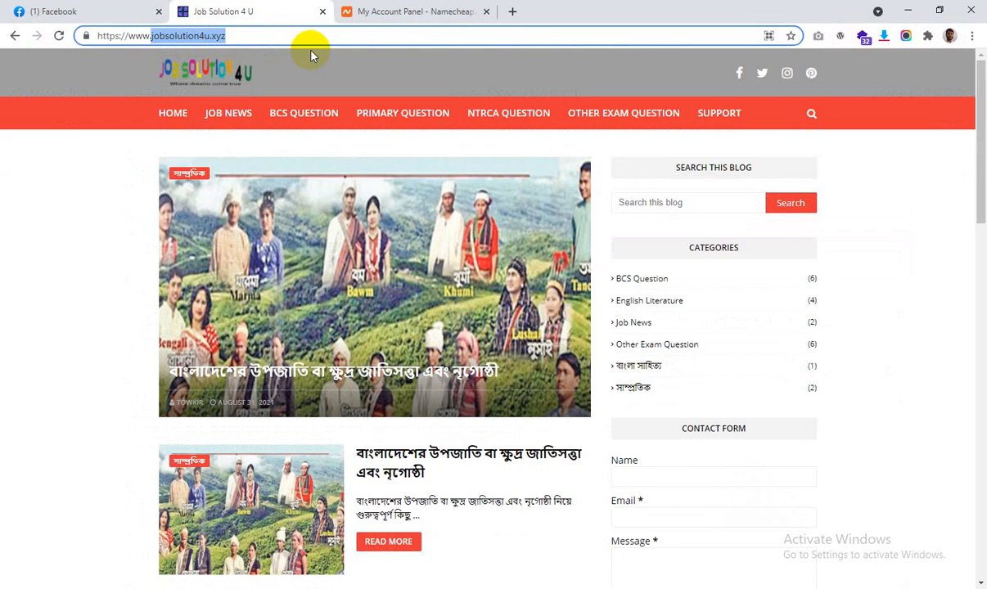
Search Google for site:jobsolution4u.xyz in place of towkir.xyz, look through the indexed pages and close the results tab.
{"action": "mouse_move", "coordinate": [440, 572]}
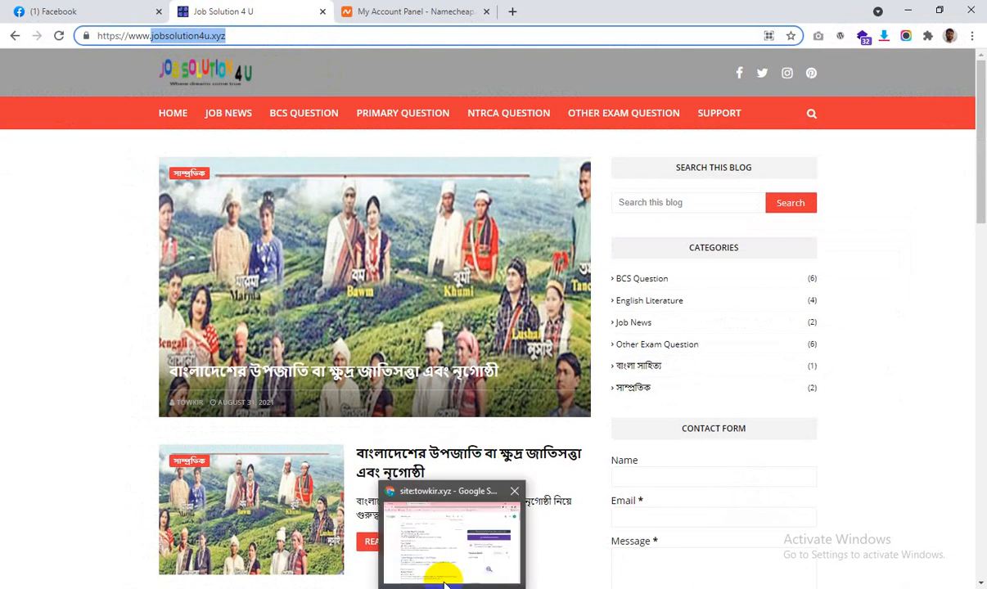
{"action": "left_click", "coordinate": [450, 540]}
{"action": "left_click_drag", "start_coordinate": [145, 105], "coordinate": [231, 104]}
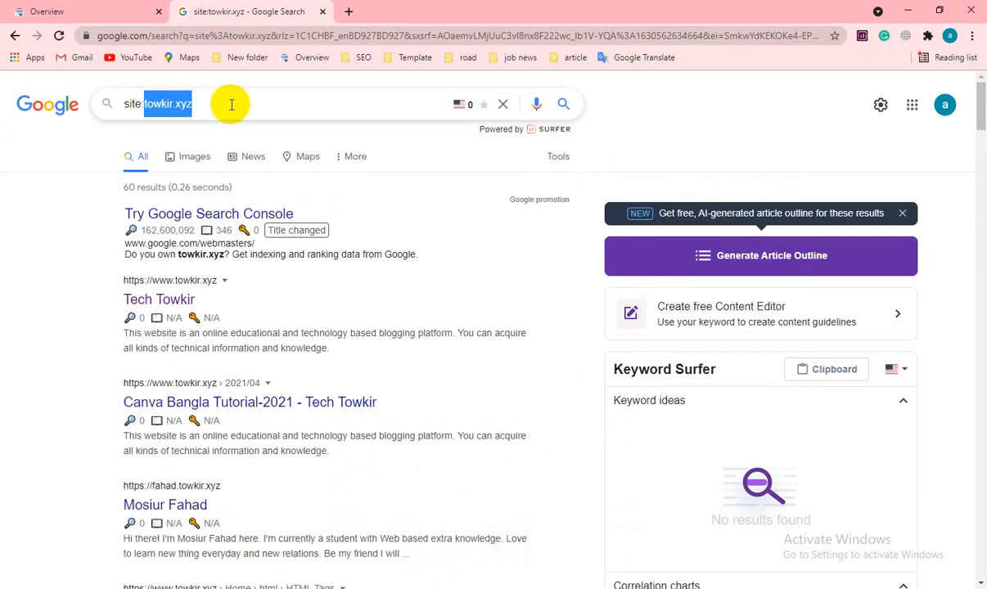
{"action": "key", "text": "ctrl+v"}
{"action": "key", "text": "Return"}
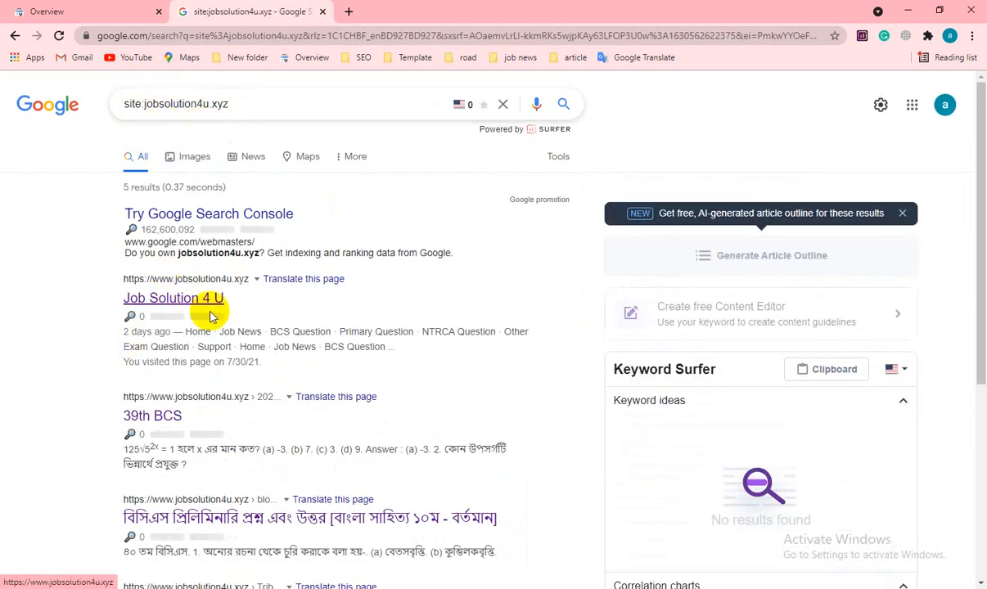
{"action": "scroll", "coordinate": [220, 397], "scroll_direction": "down", "scroll_amount": 3}
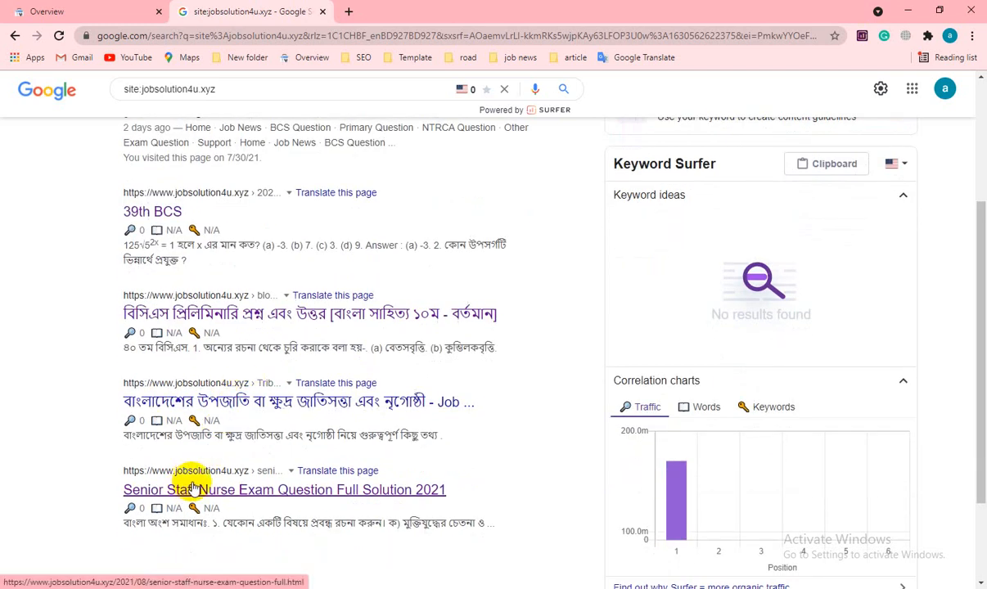
{"action": "scroll", "coordinate": [358, 436], "scroll_direction": "up", "scroll_amount": 3}
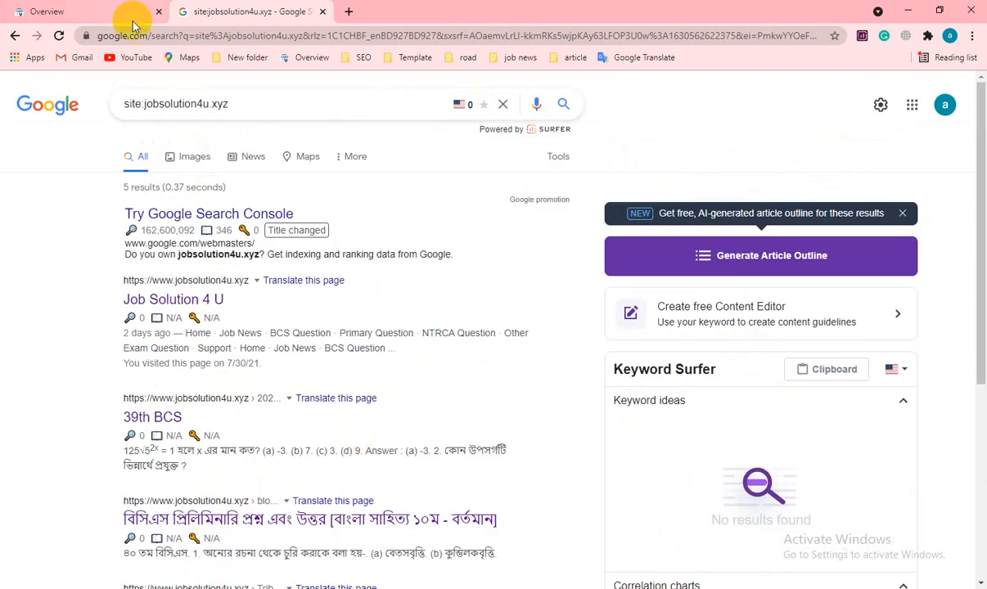
{"action": "left_click", "coordinate": [322, 11]}
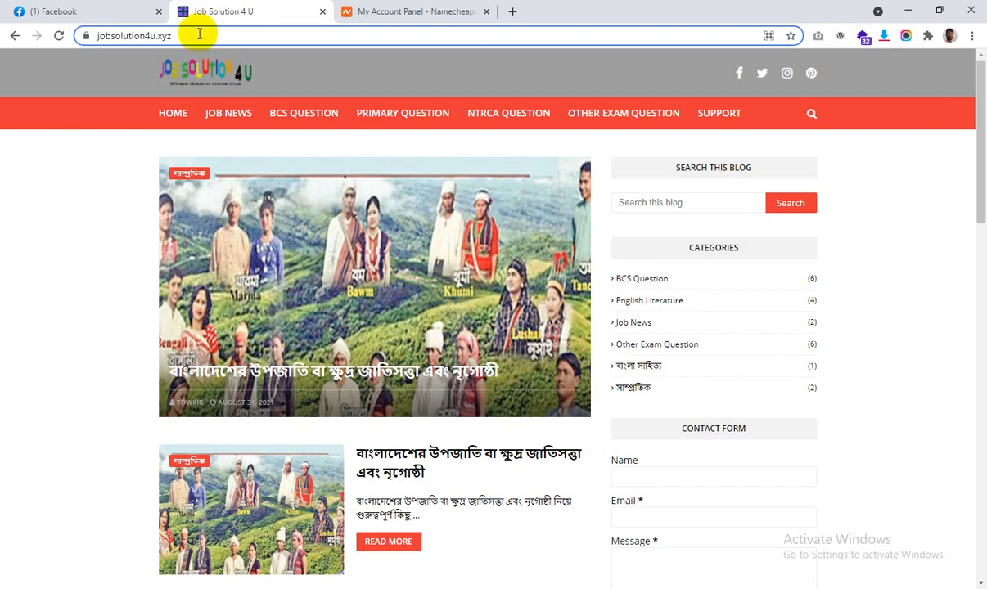
Copy jobsolution4u.xyz from the open site's address again and submit it in Search Console as a new Domain property.
{"action": "left_click", "coordinate": [208, 33]}
{"action": "left_click_drag", "start_coordinate": [240, 30], "coordinate": [153, 34]}
{"action": "key", "text": "ctrl+c"}
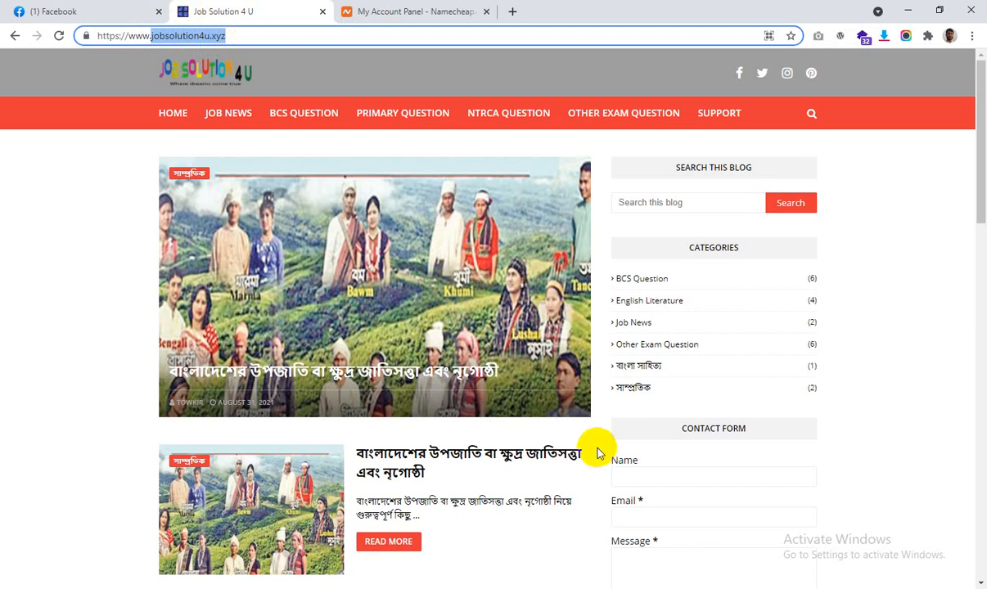
{"action": "left_click", "coordinate": [460, 588]}
{"action": "left_click", "coordinate": [551, 540]}
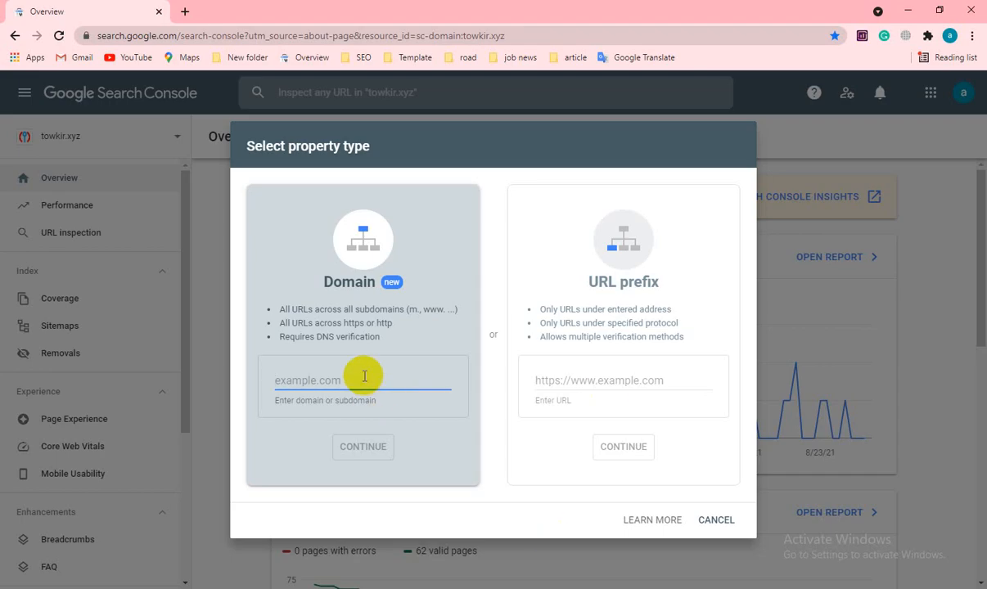
{"action": "key", "text": "ctrl+v"}
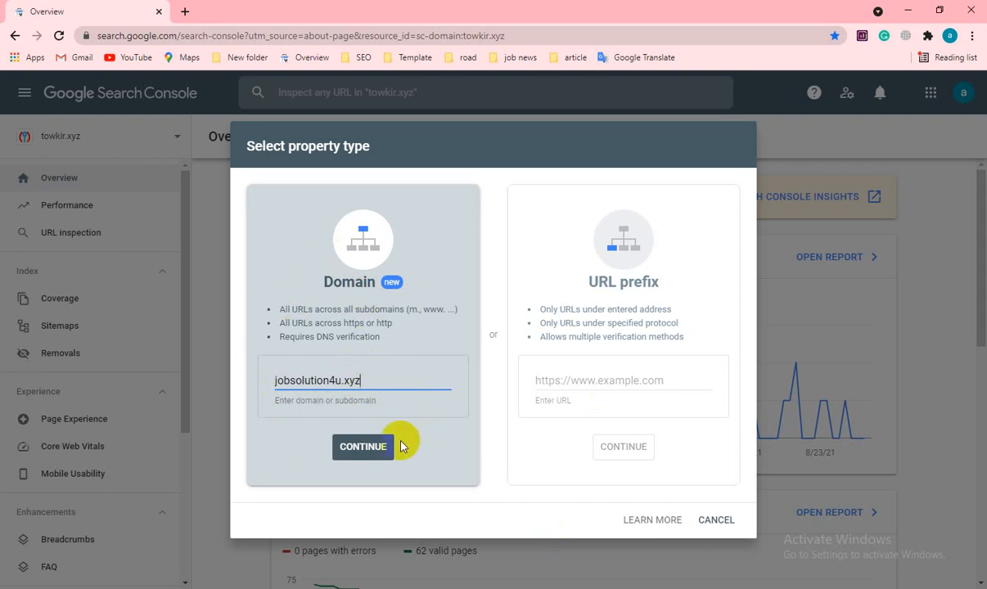
{"action": "left_click", "coordinate": [365, 447]}
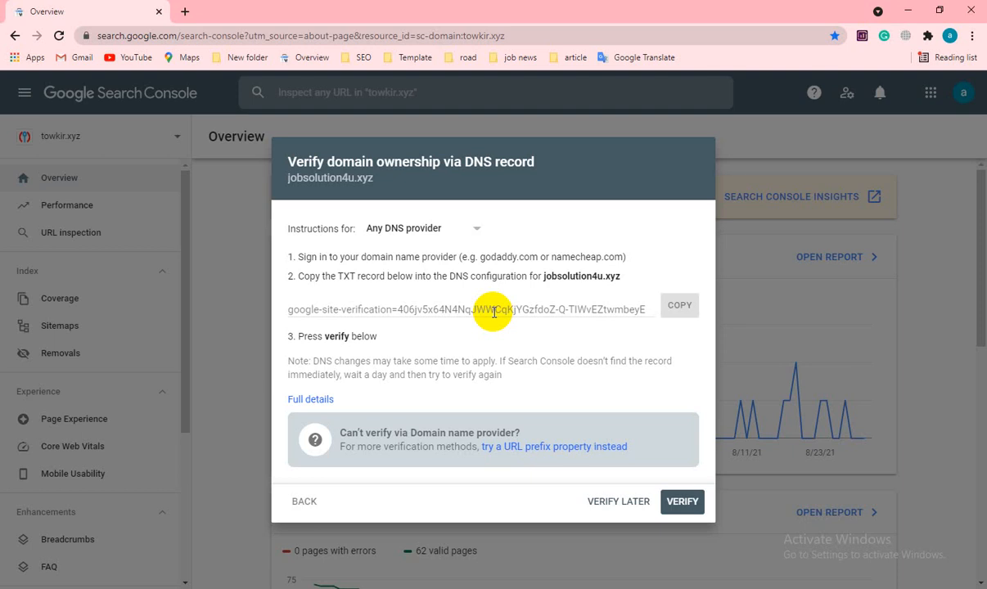
Copy the TXT verification record and open the Advanced DNS settings of jobsolution4u.xyz in the Namecheap account.
{"action": "left_click", "coordinate": [677, 305]}
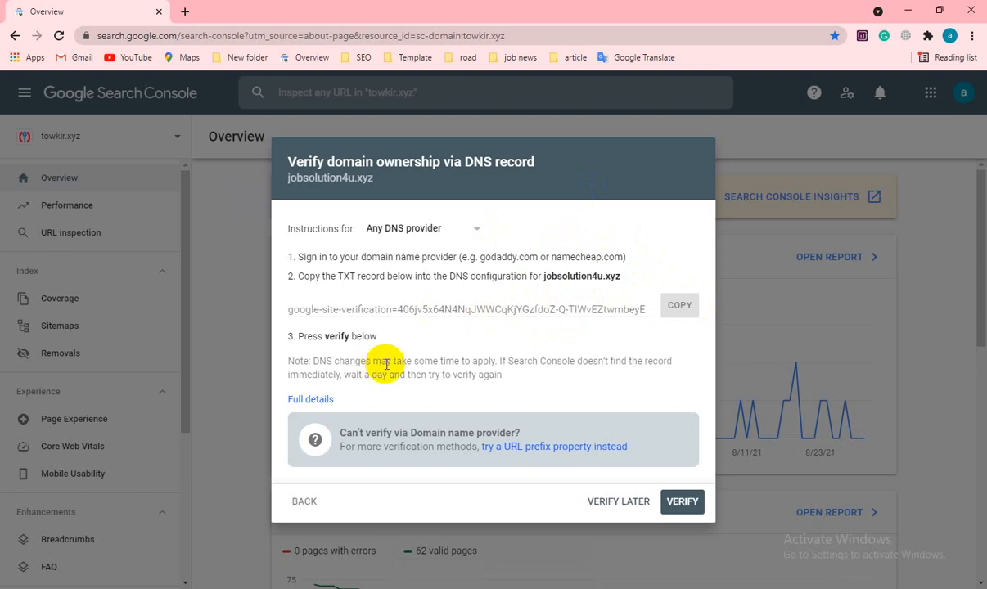
{"action": "key", "text": "alt+Tab"}
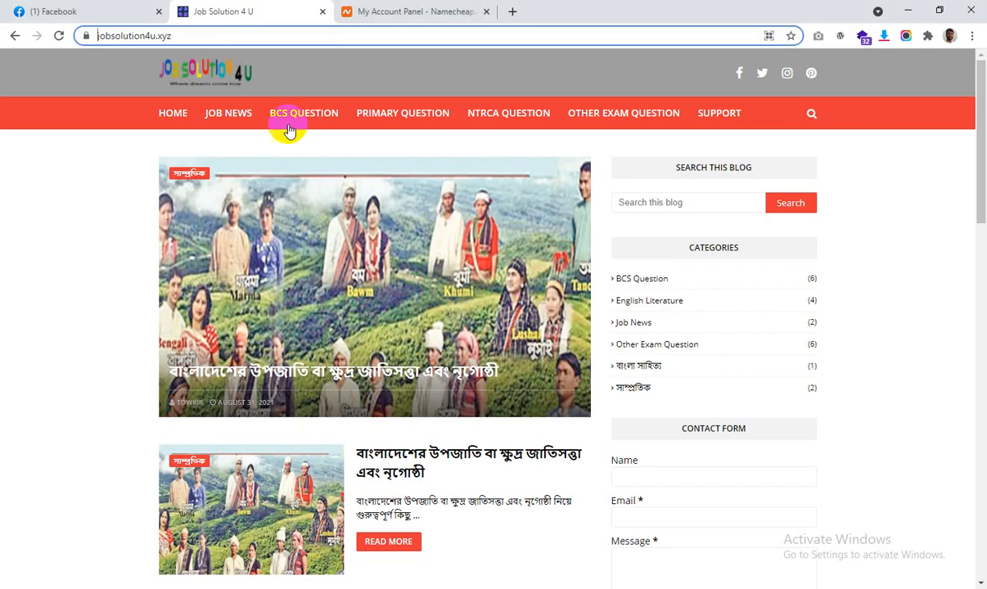
{"action": "left_click", "coordinate": [434, 11]}
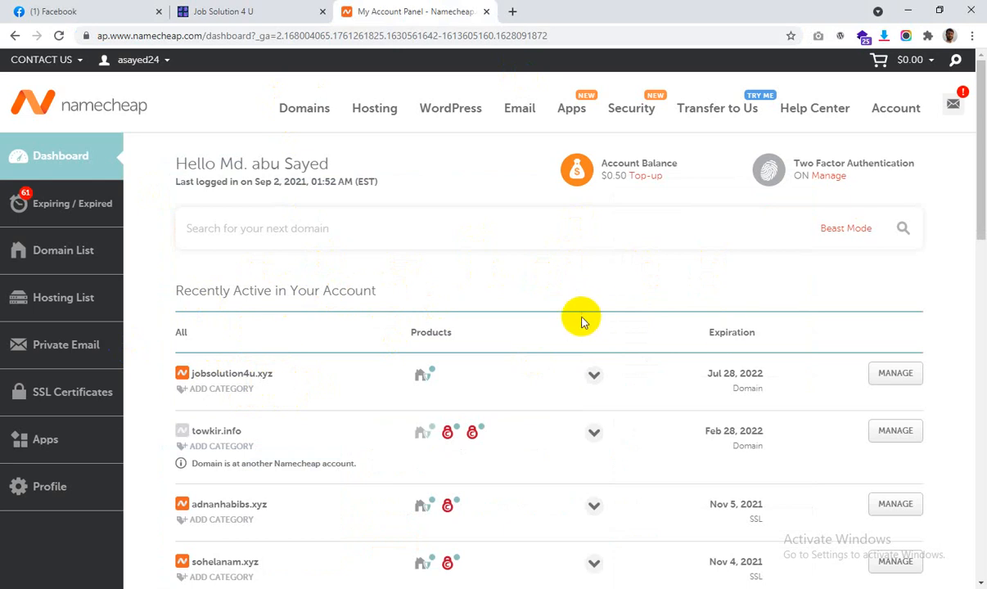
{"action": "left_click", "coordinate": [893, 377]}
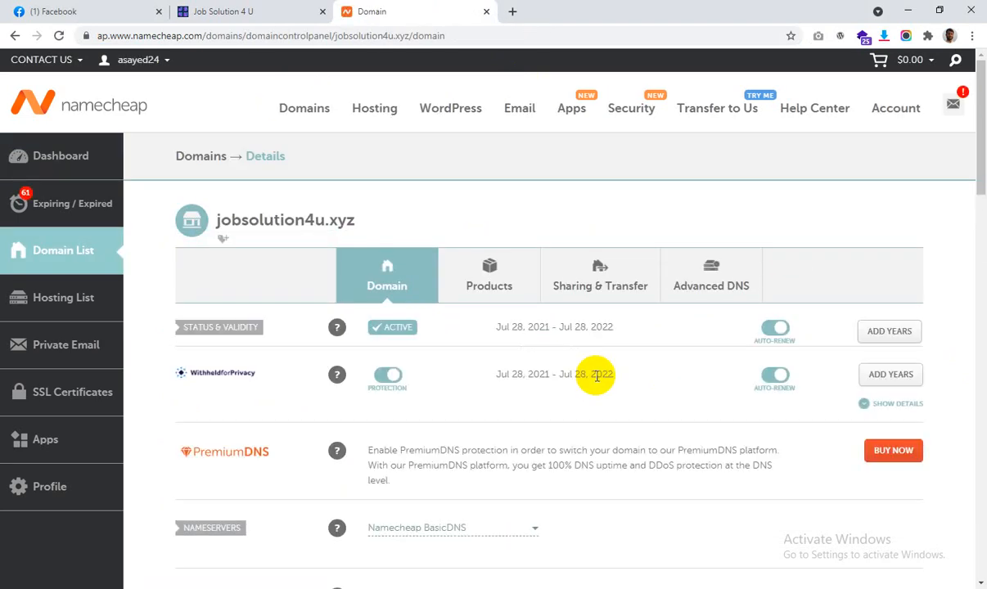
{"action": "left_click", "coordinate": [708, 278]}
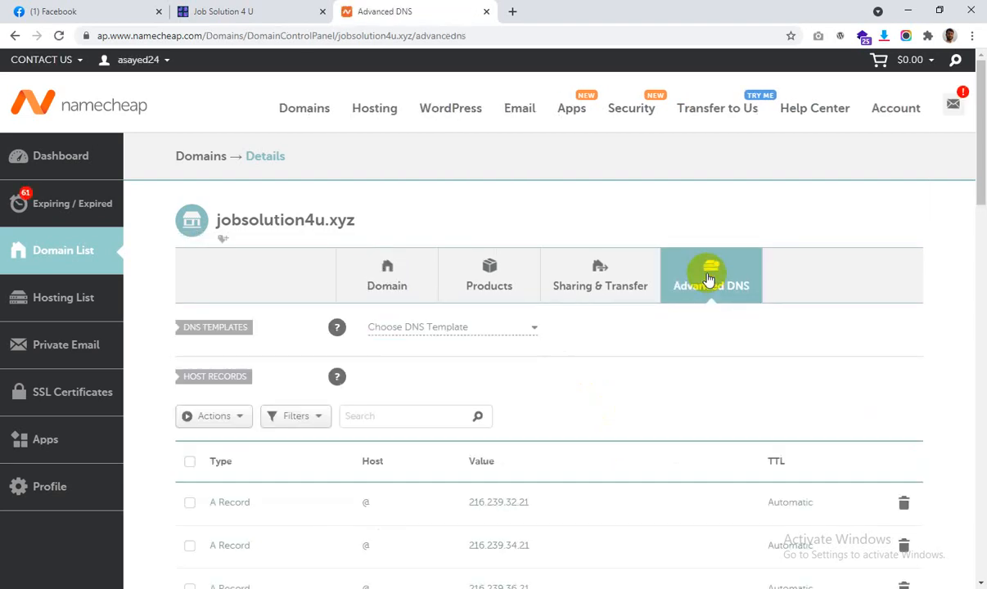
Start a new host record for jobsolution4u.xyz and set its type to TXT Record.
{"action": "scroll", "coordinate": [459, 352], "scroll_direction": "down", "scroll_amount": 4}
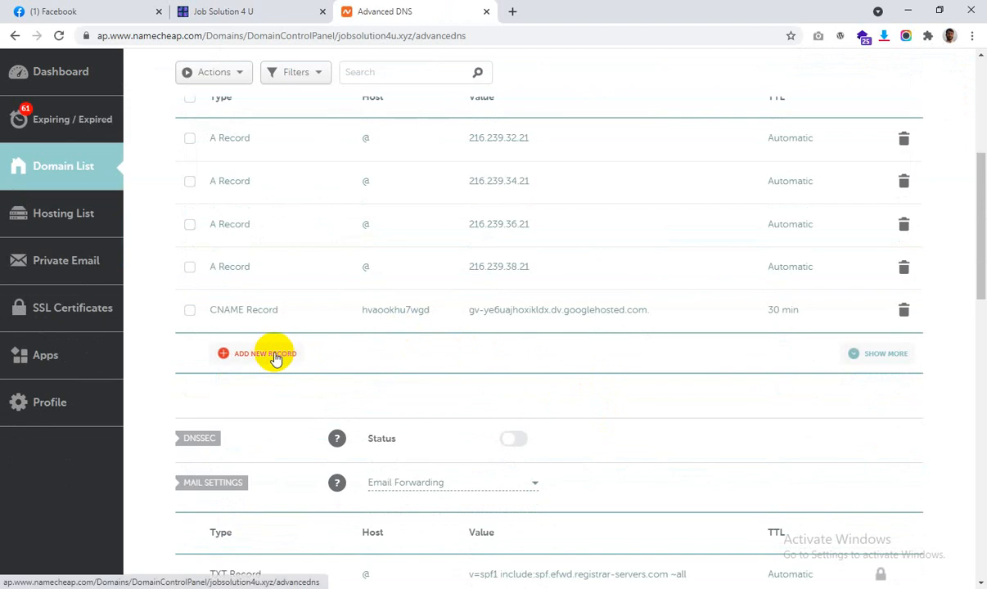
{"action": "left_click", "coordinate": [278, 360]}
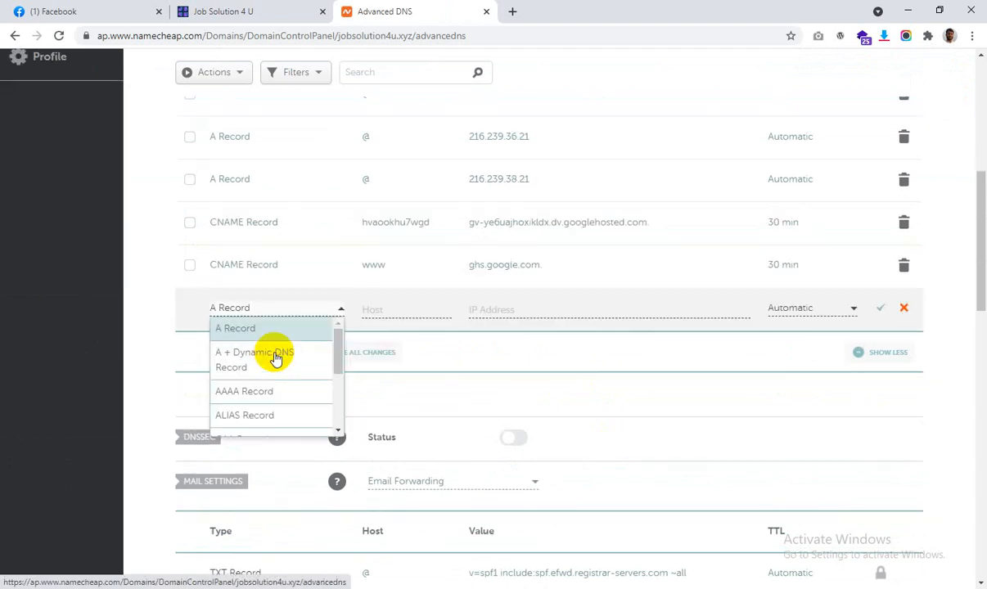
{"action": "scroll", "coordinate": [275, 377], "scroll_direction": "down", "scroll_amount": 1}
{"action": "scroll", "coordinate": [275, 379], "scroll_direction": "down", "scroll_amount": 2}
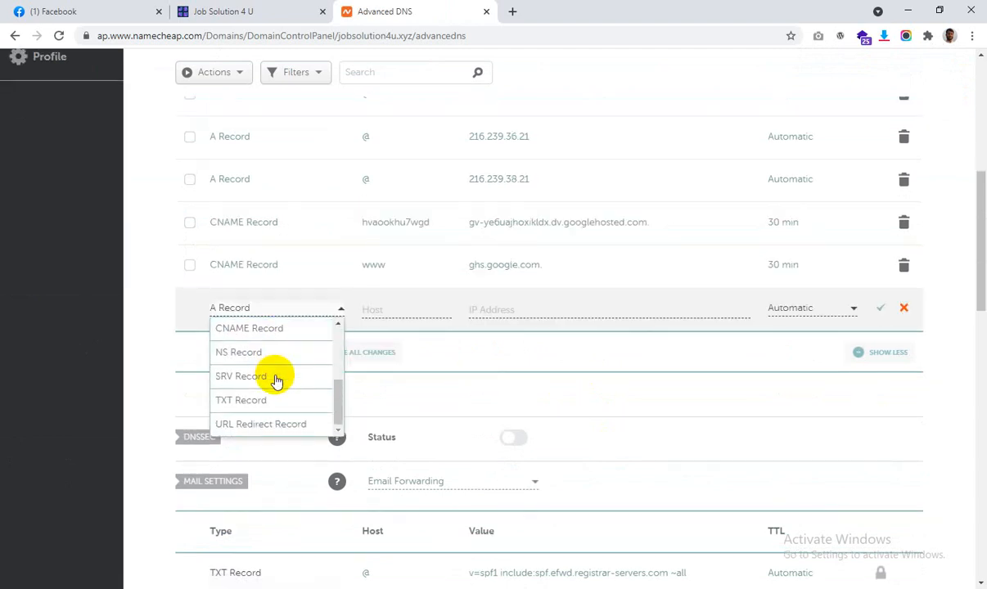
{"action": "left_click", "coordinate": [244, 403]}
Set the TXT record's host to @, paste the Google site verification token as its value and save it with Automatic TTL.
{"action": "left_click", "coordinate": [379, 312]}
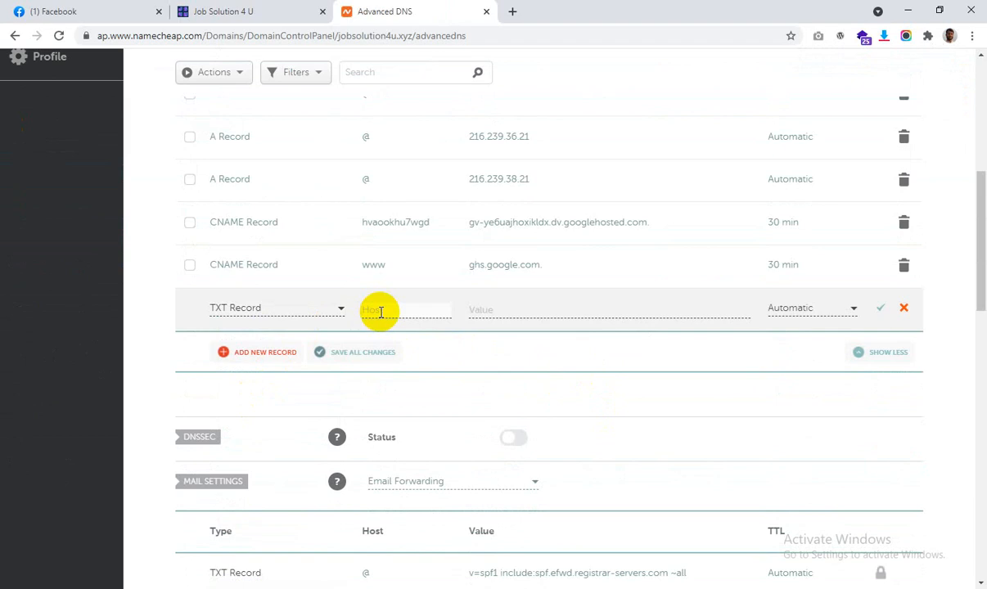
{"action": "type", "text": "@"}
{"action": "left_click", "coordinate": [491, 317]}
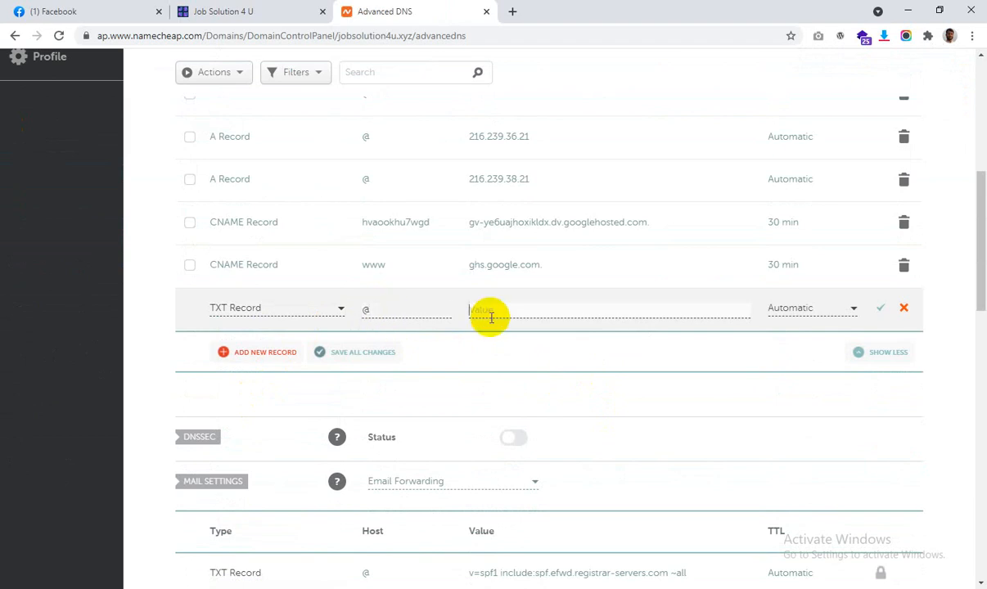
{"action": "key", "text": "ctrl+v"}
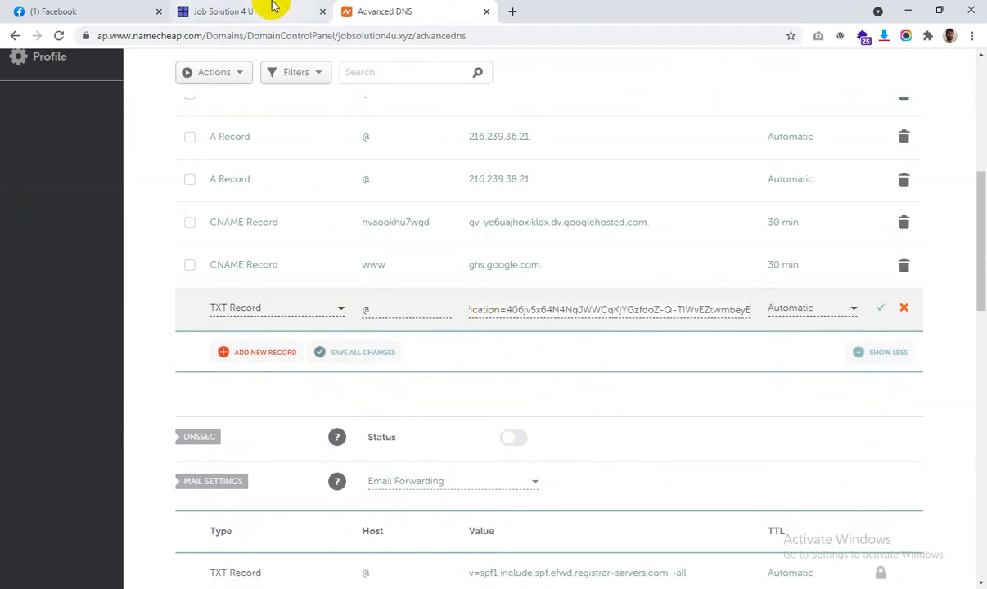
{"action": "key", "text": "alt+Tab"}
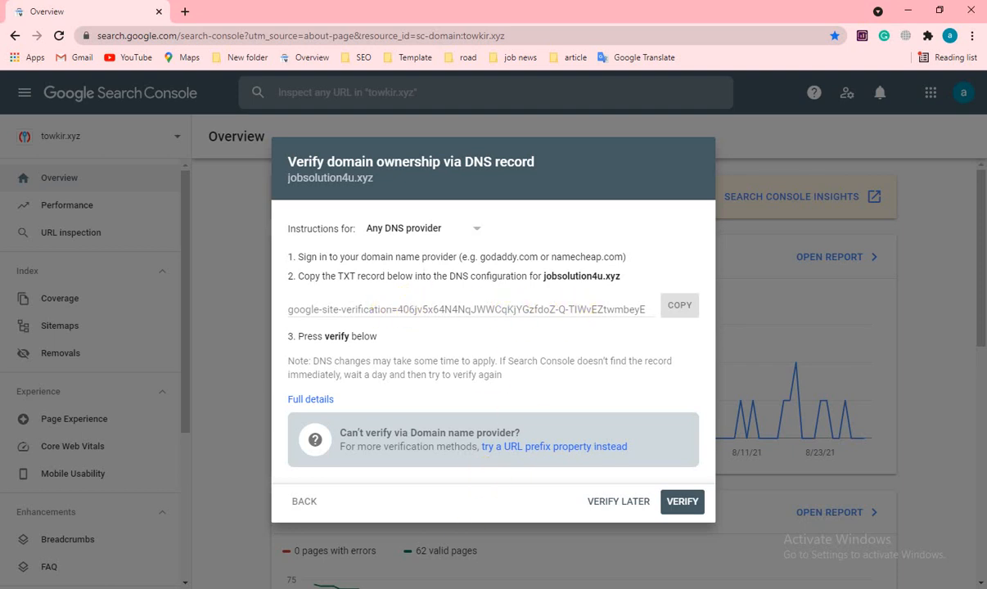
{"action": "key", "text": "alt+Tab"}
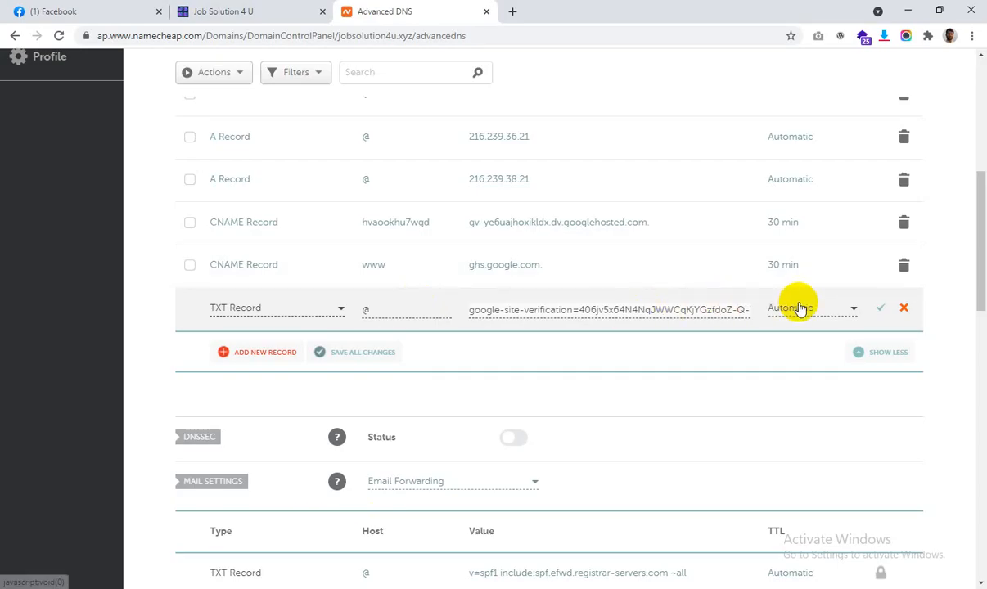
{"action": "left_click", "coordinate": [880, 311]}
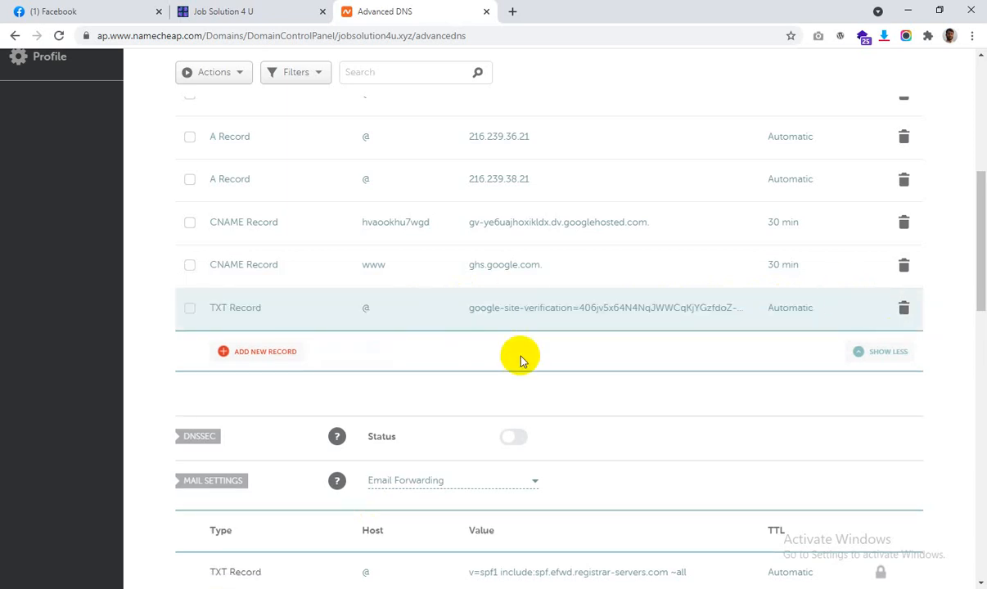
{"action": "scroll", "coordinate": [521, 360], "scroll_direction": "up", "scroll_amount": 5}
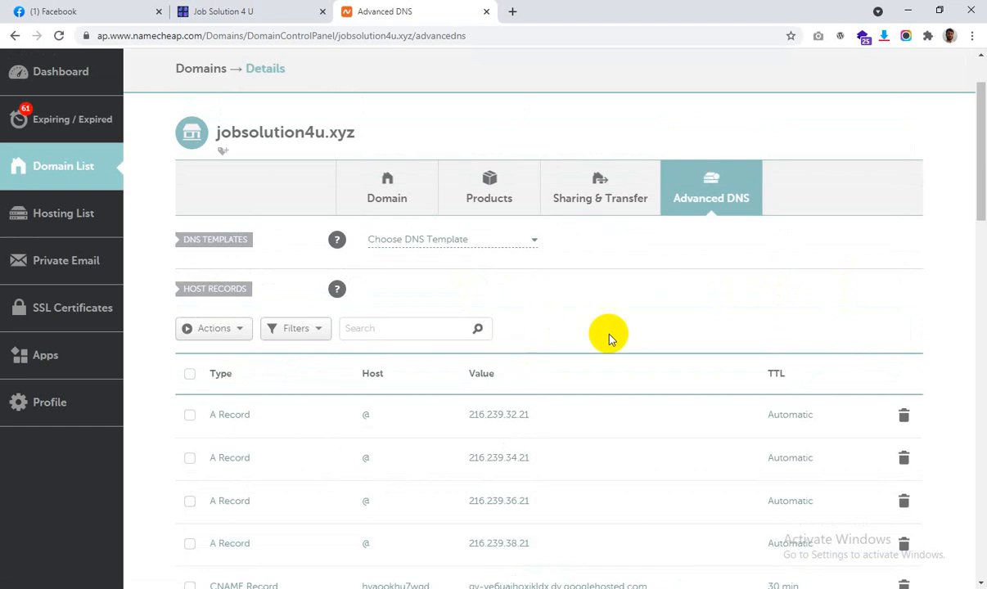
{"action": "scroll", "coordinate": [605, 335], "scroll_direction": "down", "scroll_amount": 3}
{"action": "scroll", "coordinate": [608, 370], "scroll_direction": "up", "scroll_amount": 5}
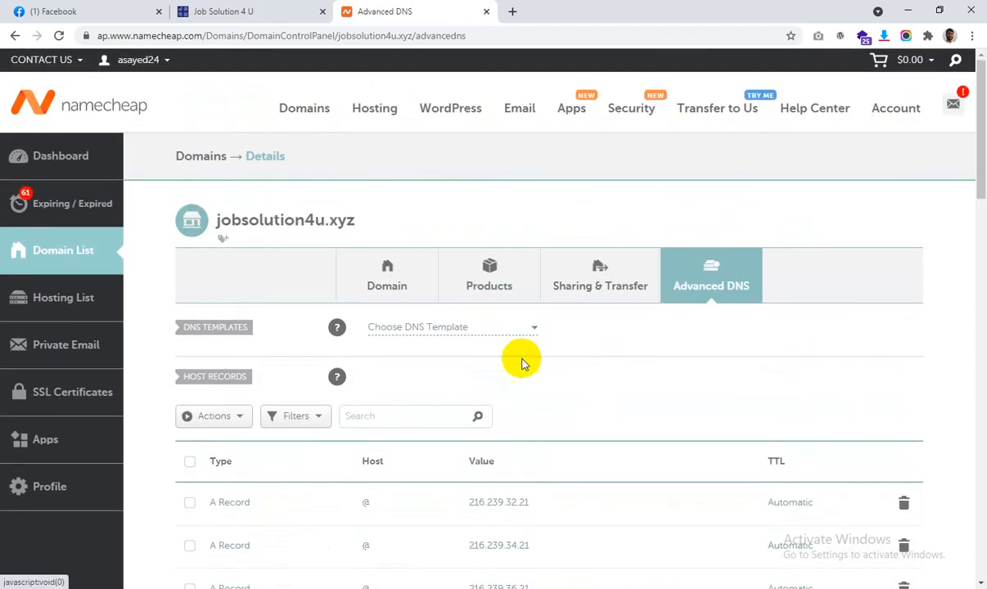
{"action": "scroll", "coordinate": [532, 393], "scroll_direction": "down", "scroll_amount": 3}
{"action": "scroll", "coordinate": [589, 454], "scroll_direction": "down", "scroll_amount": 3}
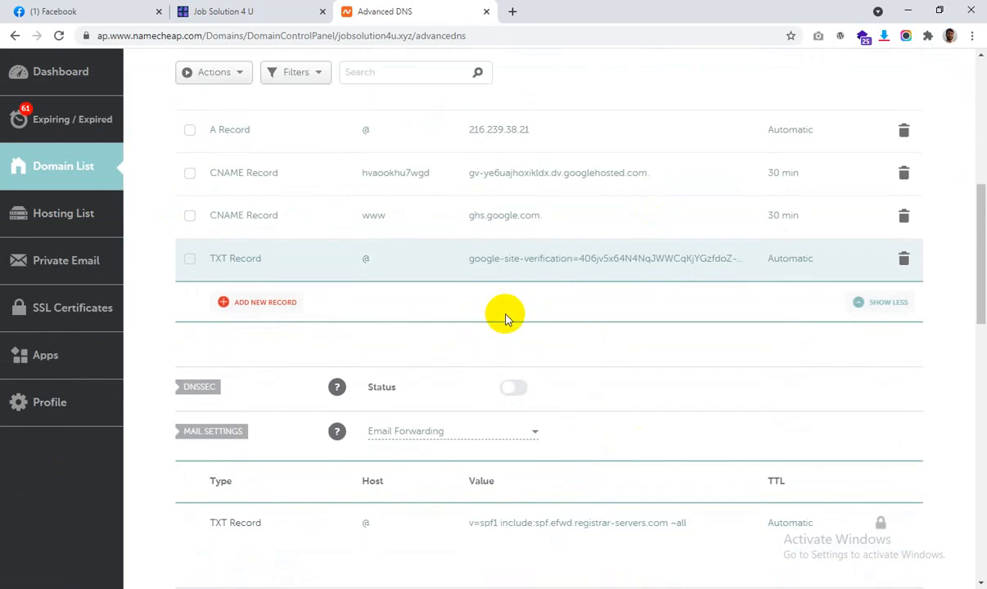
Switch back to Google Search Console and verify ownership of jobsolution4u.xyz via the DNS record, then close the verification dialog.
{"action": "key", "text": "alt+Tab"}
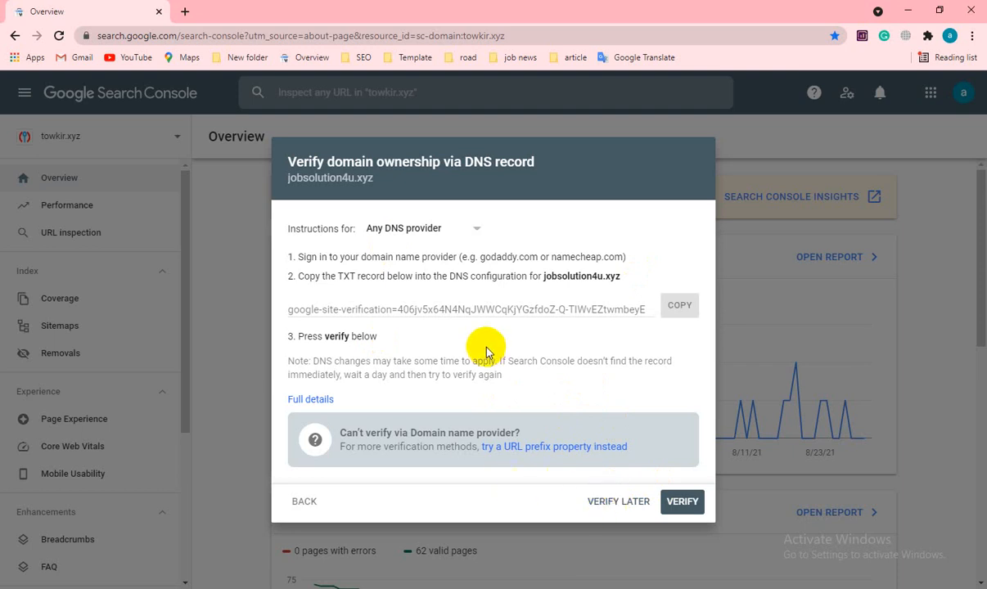
{"action": "left_click", "coordinate": [682, 506]}
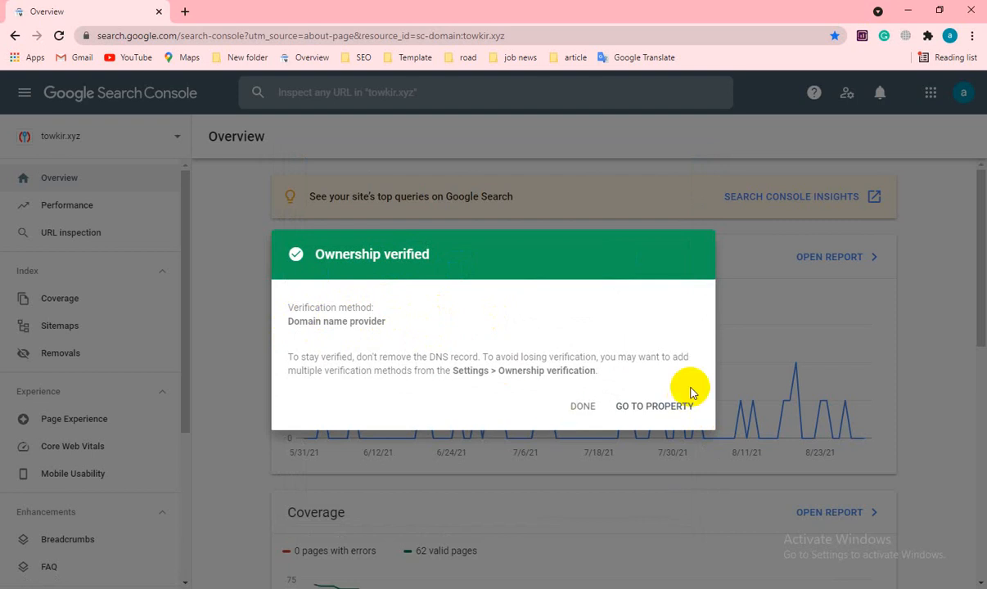
{"action": "left_click", "coordinate": [580, 406]}
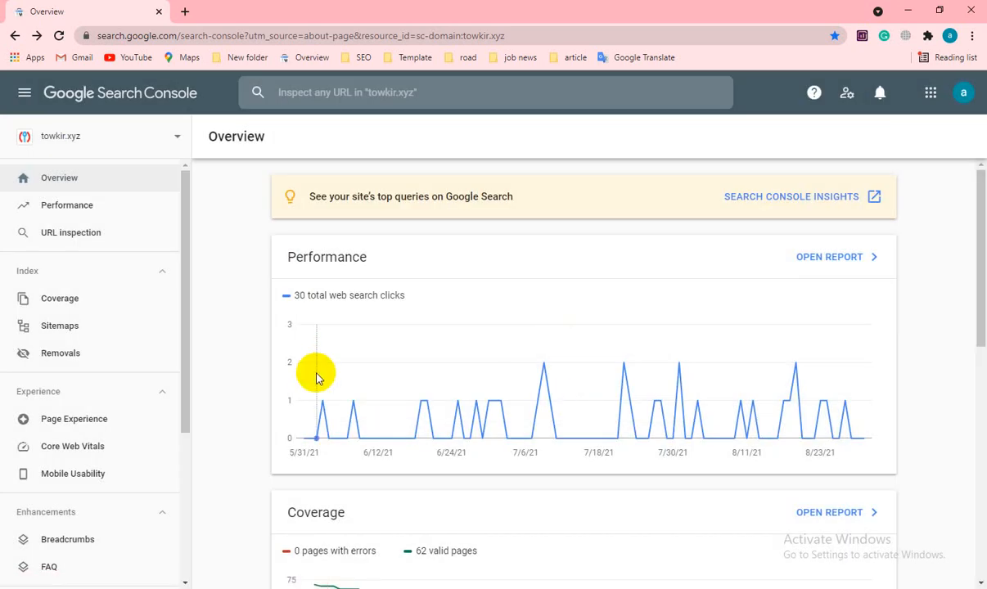
Switch from the towkir.xyz property to jobsolution4u.xyz and look through its overview page.
{"action": "left_click", "coordinate": [179, 137]}
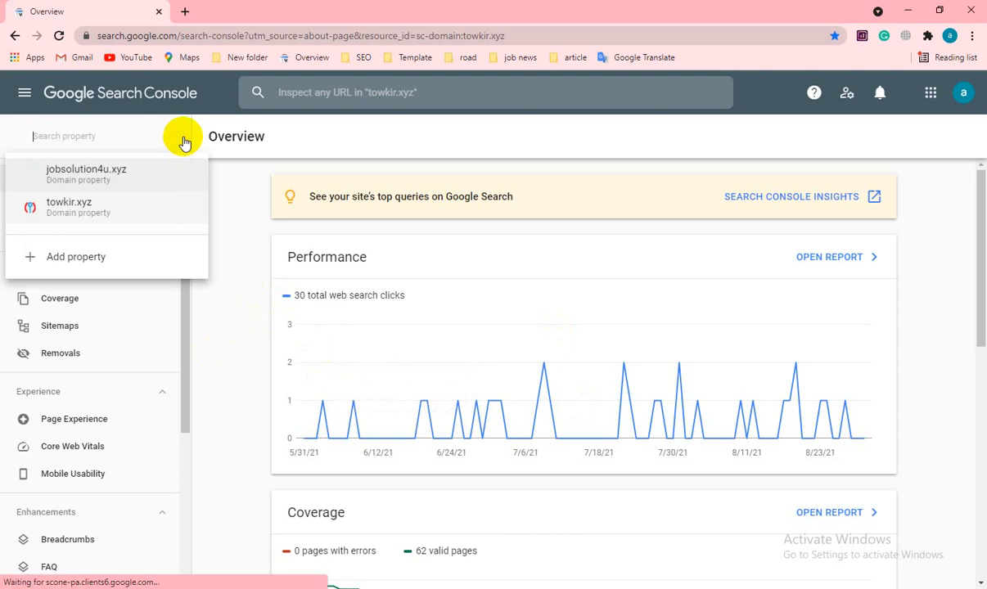
{"action": "left_click", "coordinate": [82, 177]}
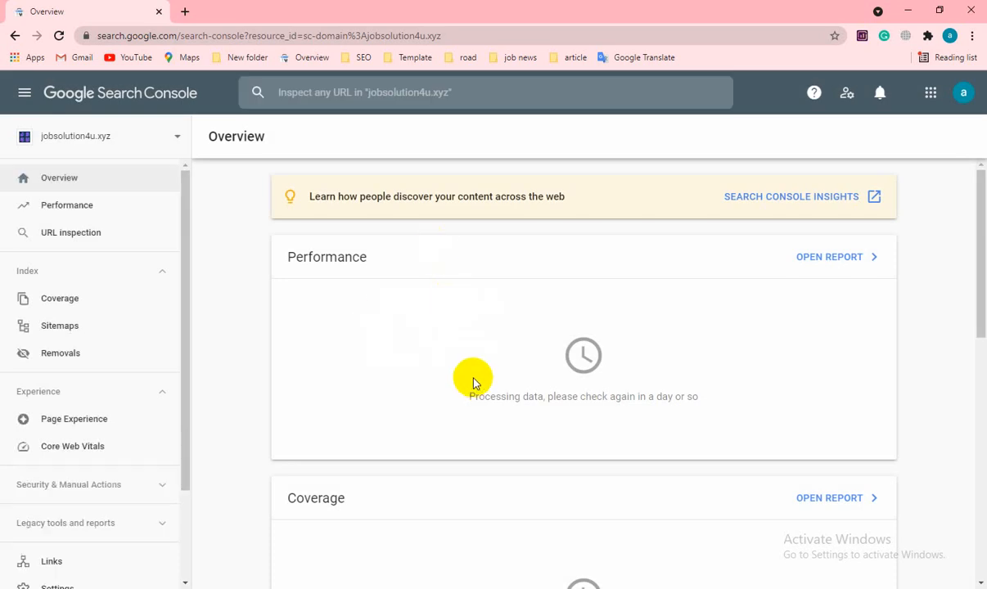
{"action": "scroll", "coordinate": [622, 411], "scroll_direction": "down", "scroll_amount": 8}
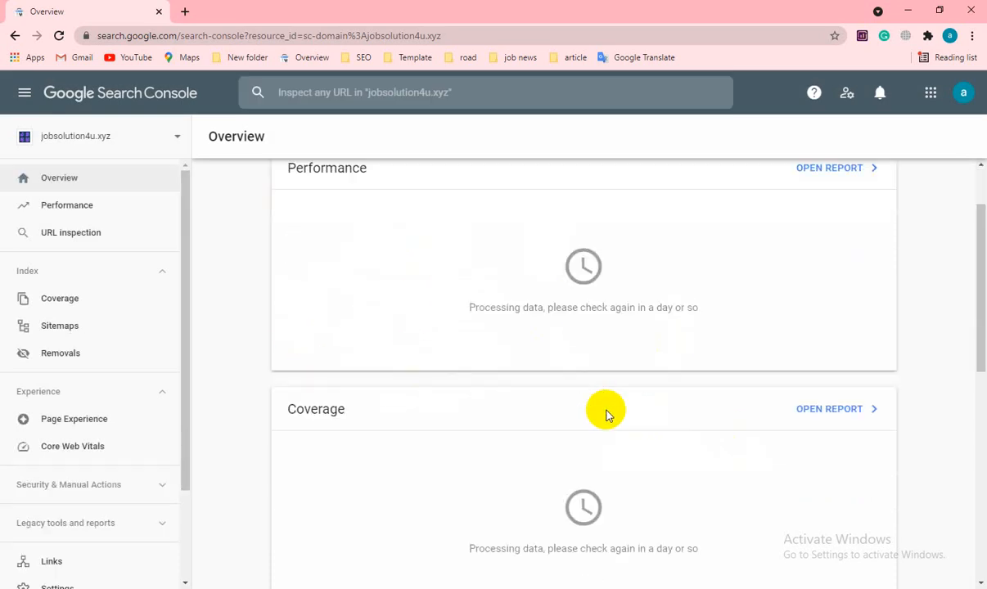
{"action": "scroll", "coordinate": [446, 467], "scroll_direction": "up", "scroll_amount": 8}
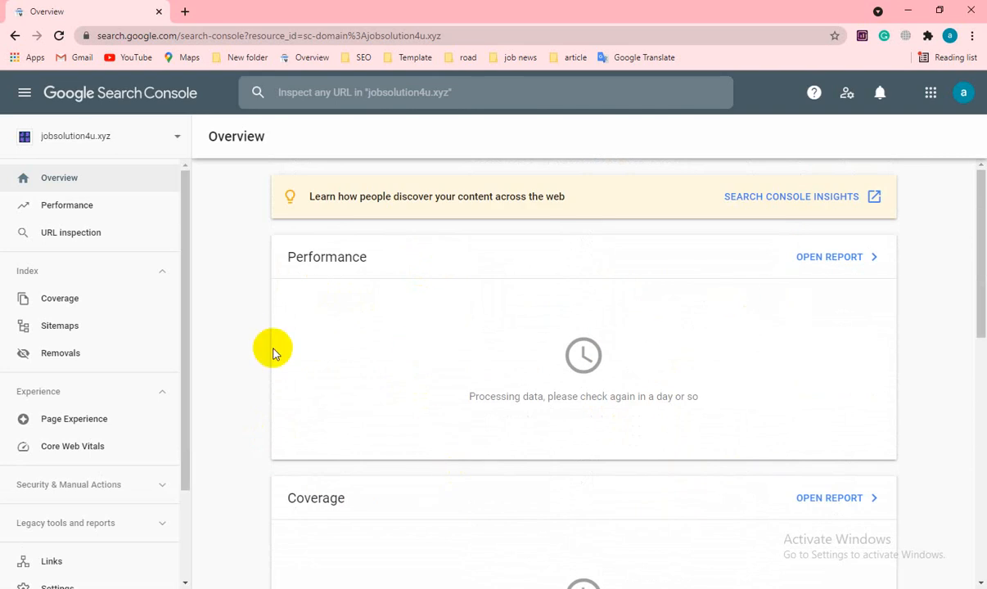
{"action": "left_click", "coordinate": [178, 138]}
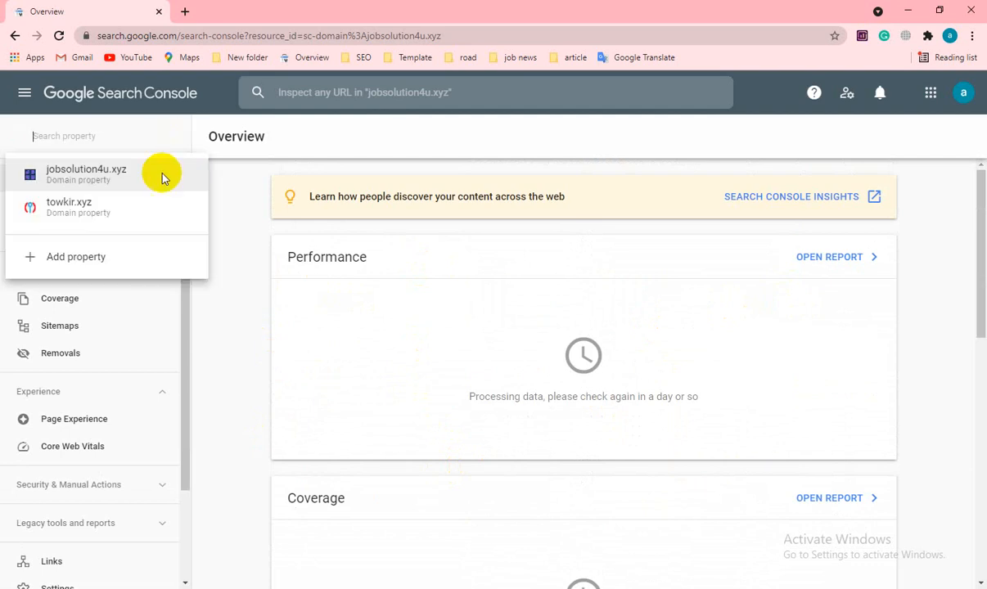
{"action": "left_click", "coordinate": [105, 259]}
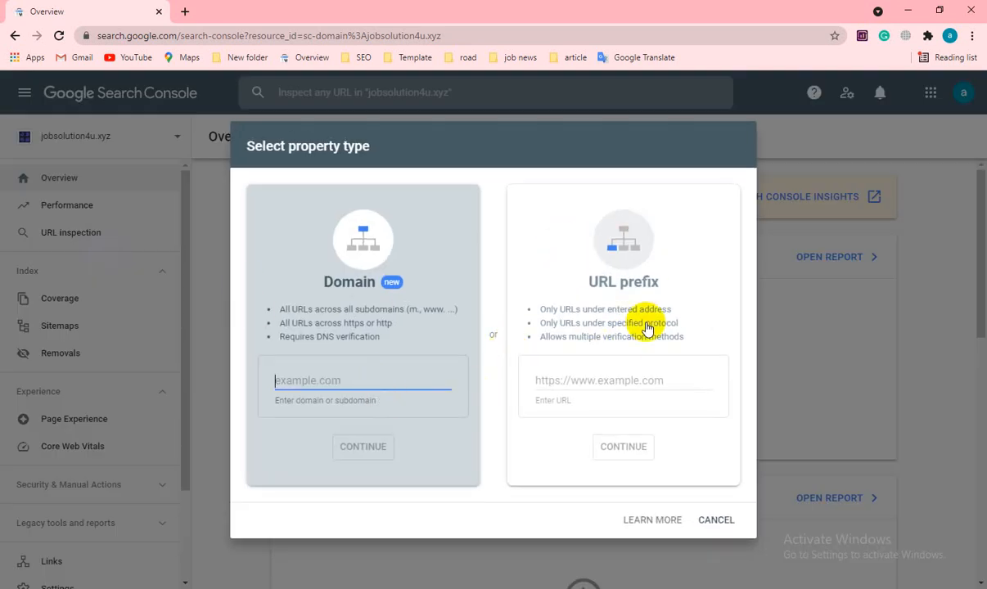
{"action": "left_click", "coordinate": [715, 521]}
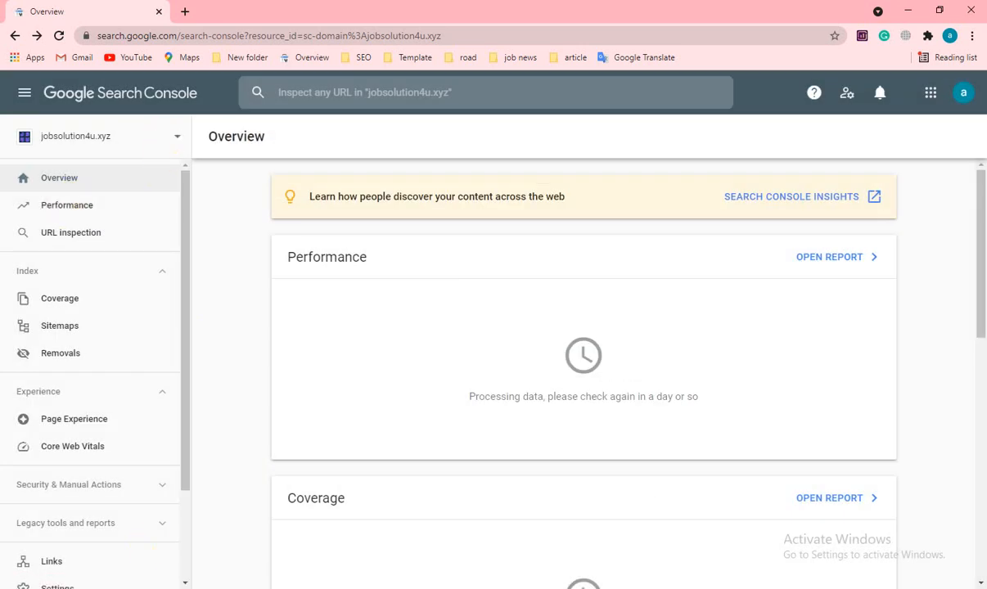